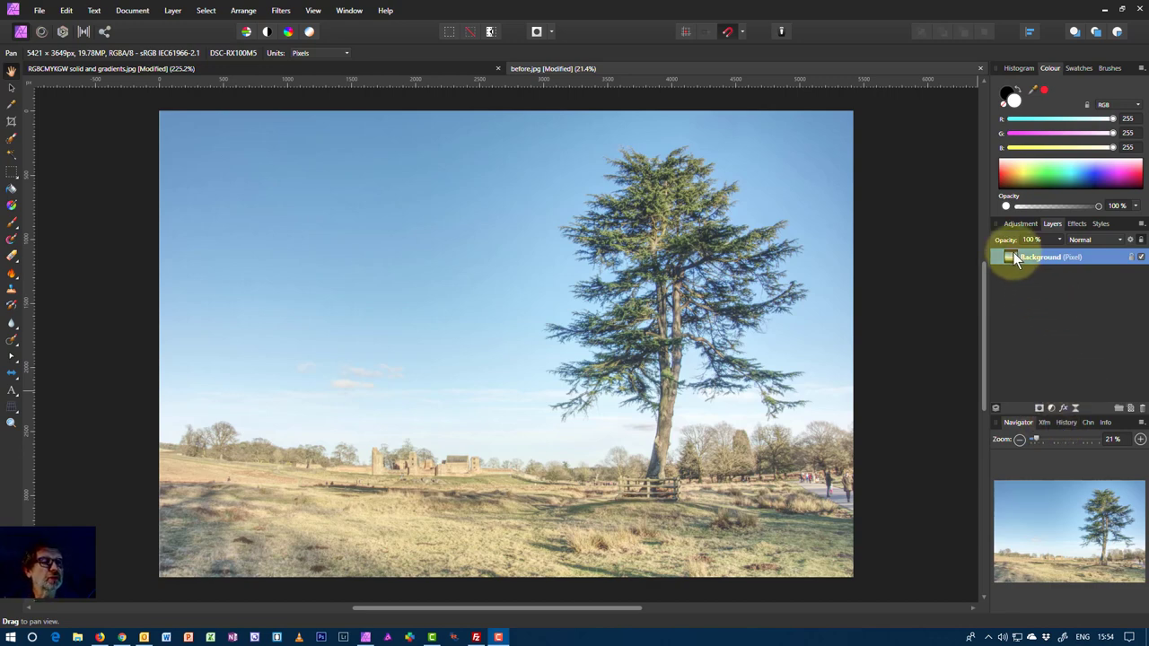
Select the Background layer of the lone cedar photo before.jpg in Affinity Photo
left_click(1014, 255)
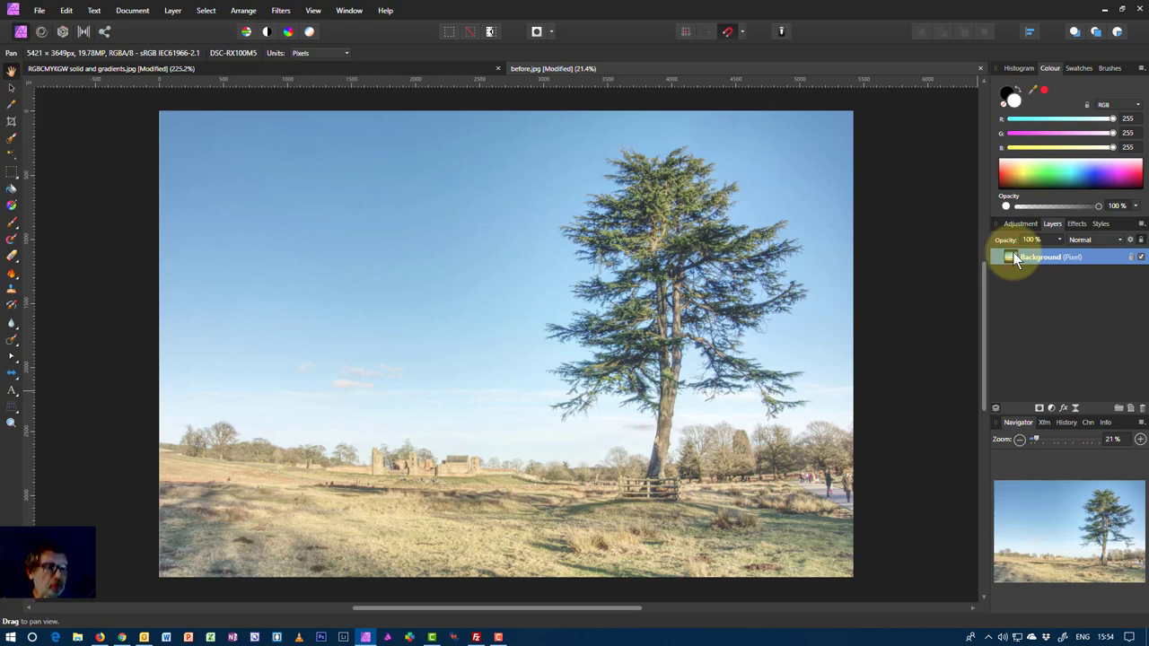
Add a Curves adjustment, try a nudged brightening midtone point, then delete it
key("ctrl+m")
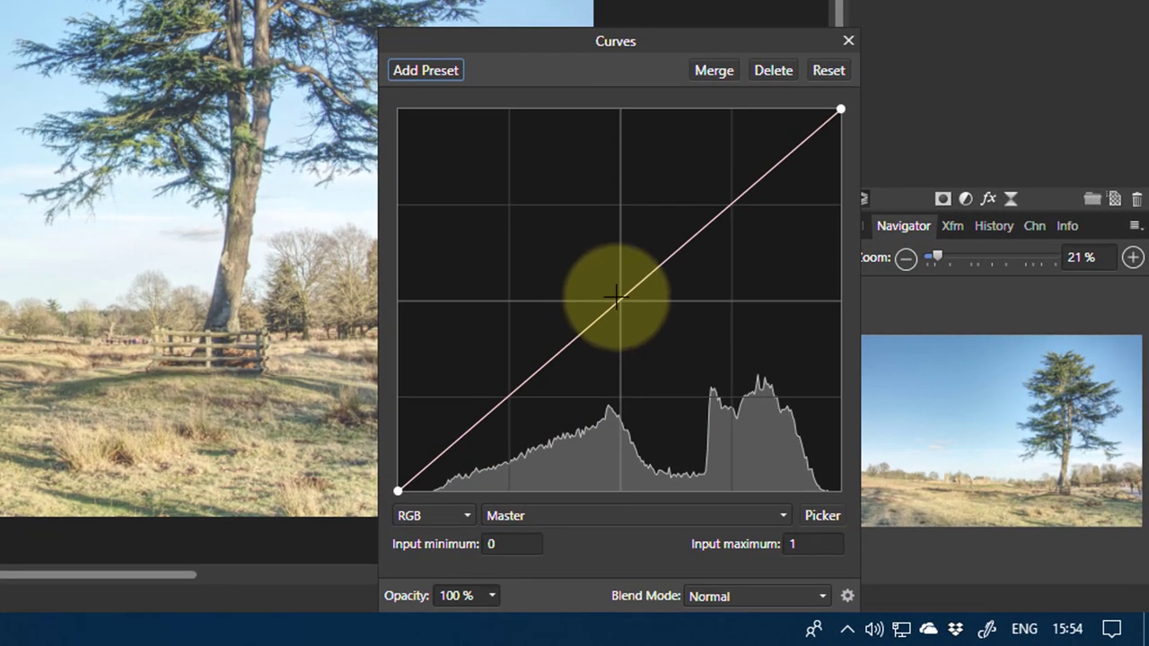
left_click_drag(617, 298, 604, 277)
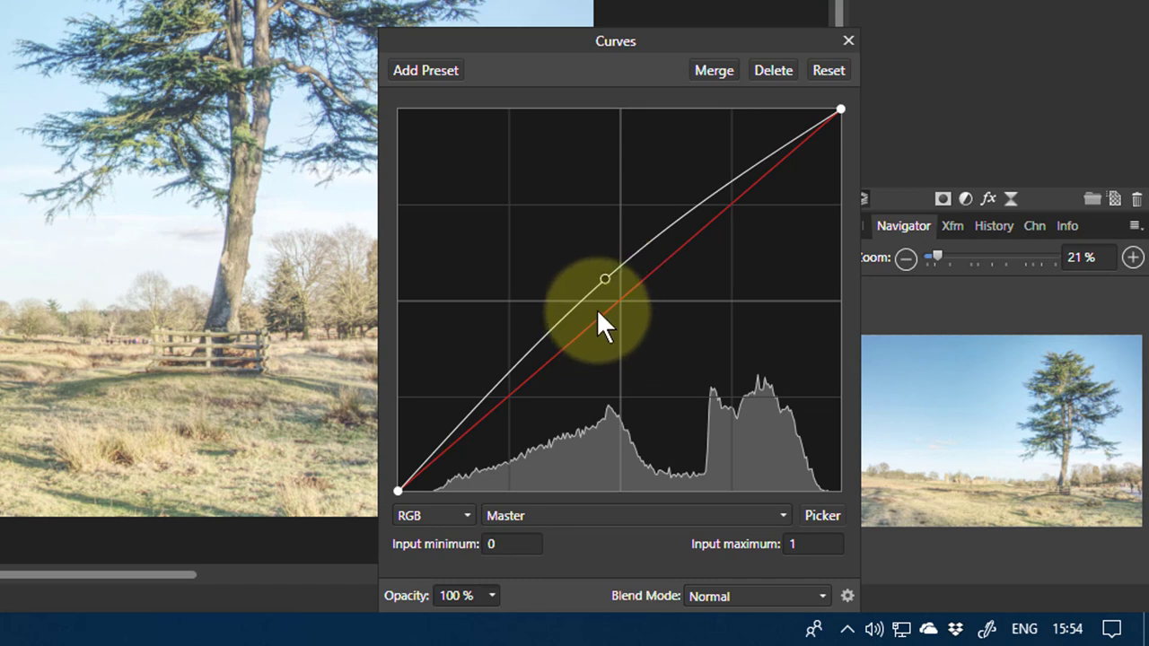
key("Right")
key("Right")
key("Right")
key("Right")
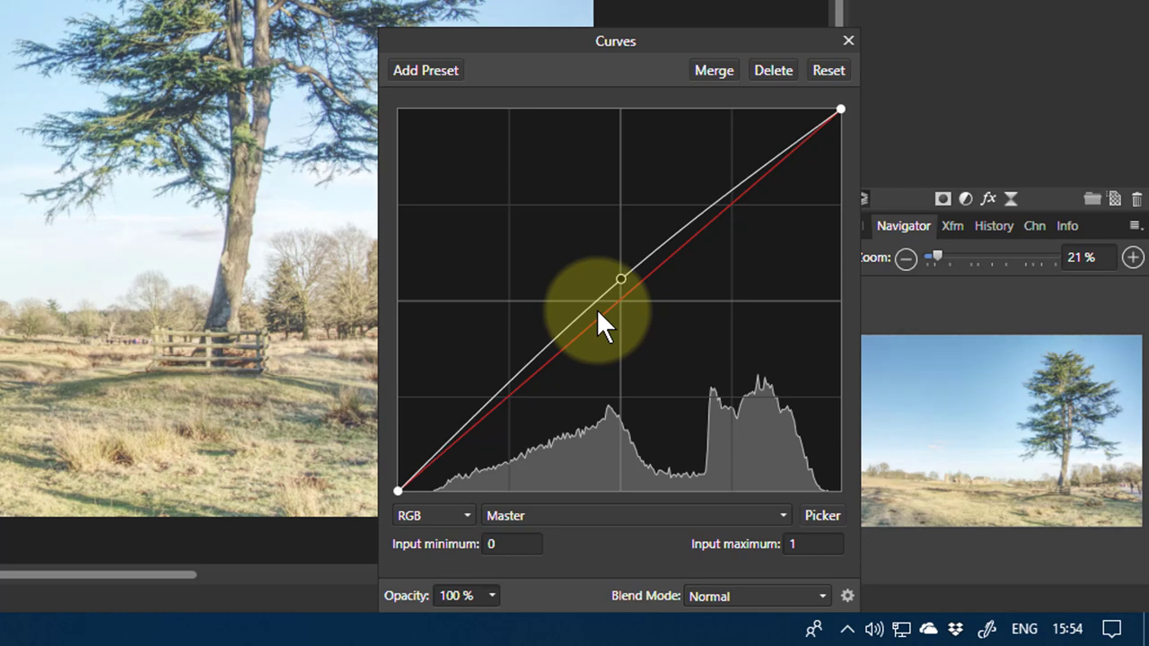
key("Left")
key("Left")
key("Left")
key("Left")
key("Left")
key("Left")
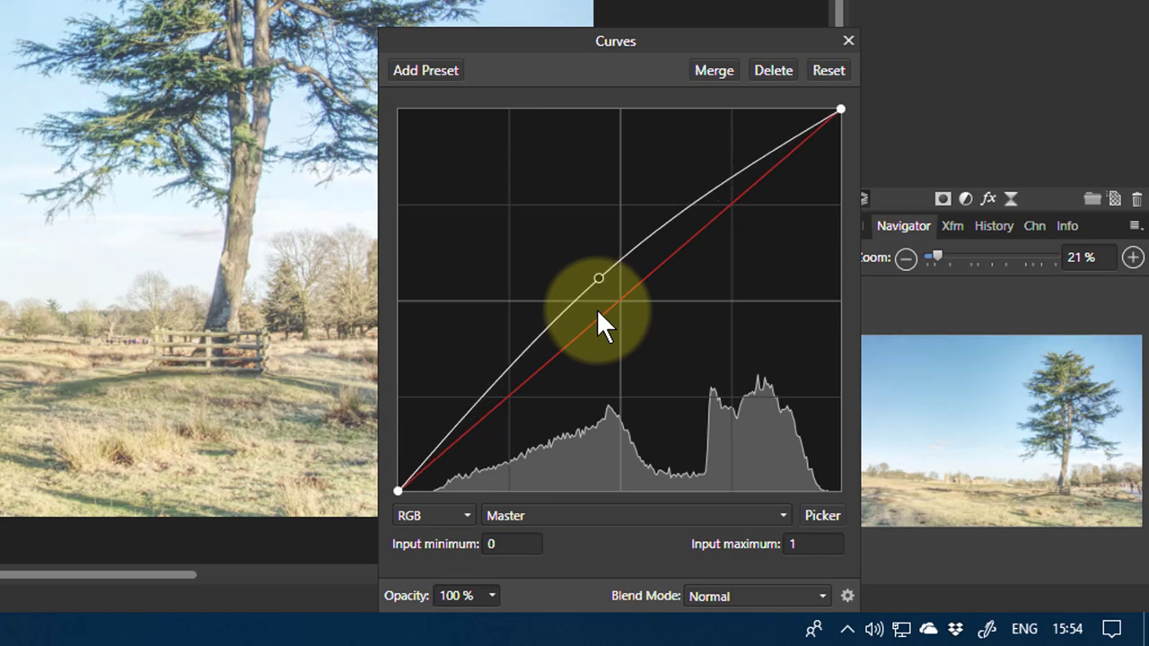
key("Up")
key("Up")
key("Up")
key("Up")
key("Up")
key("Up")
key("Up")
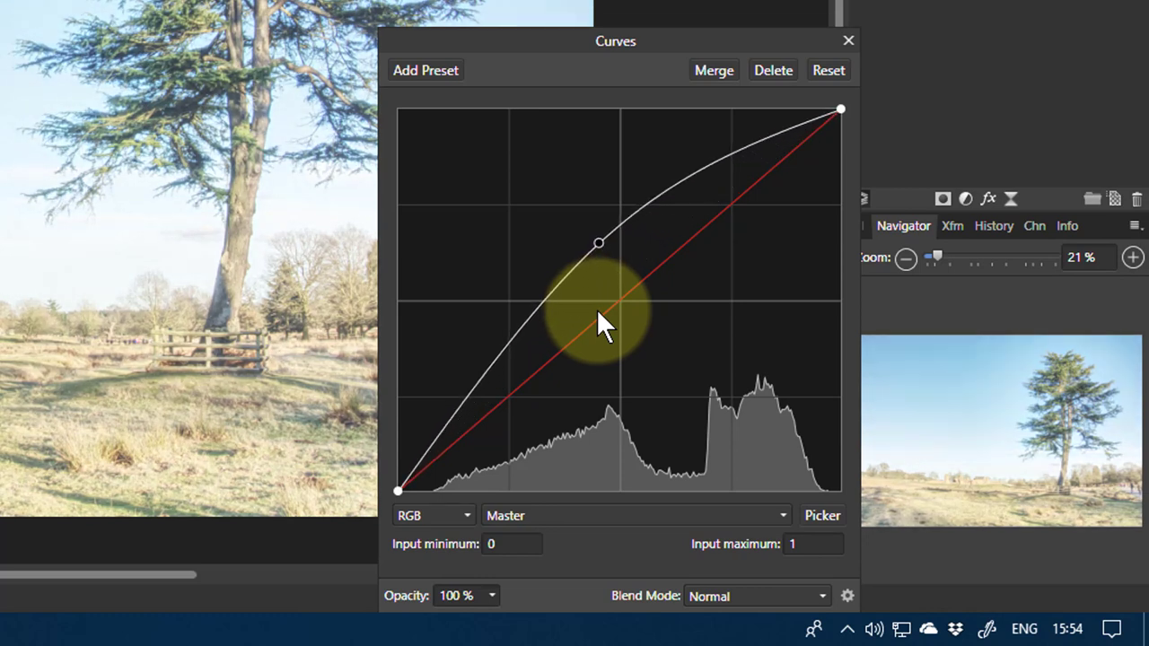
key("Down")
key("Down")
key("Down")
key("Down")
key("Down")
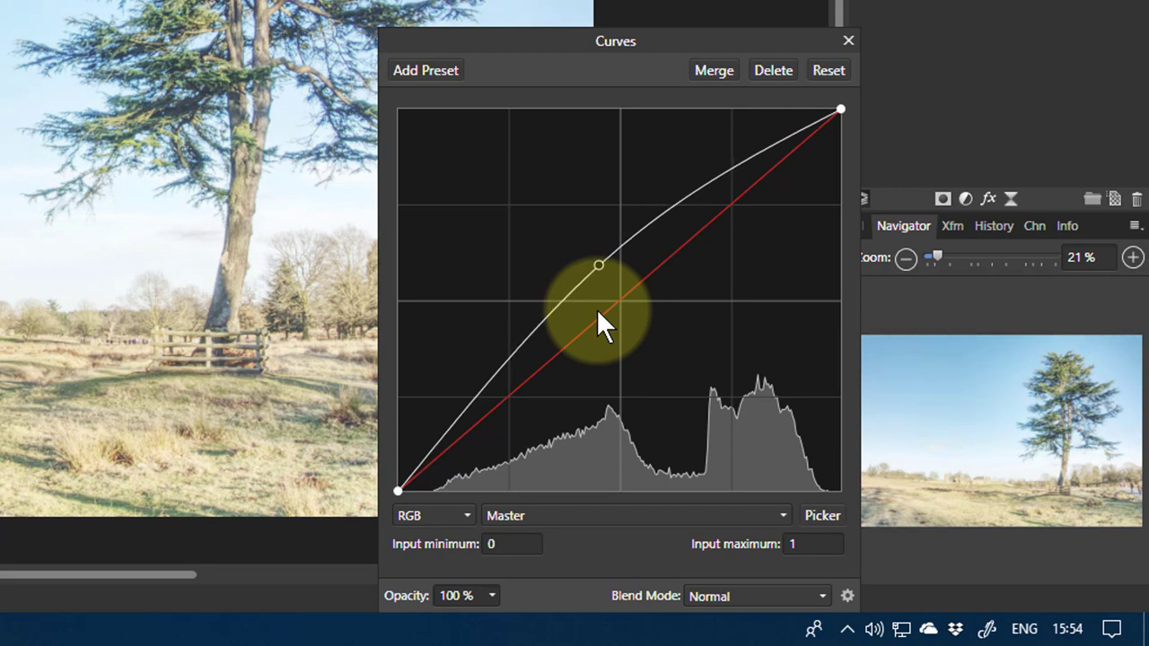
key("Down")
key("Down")
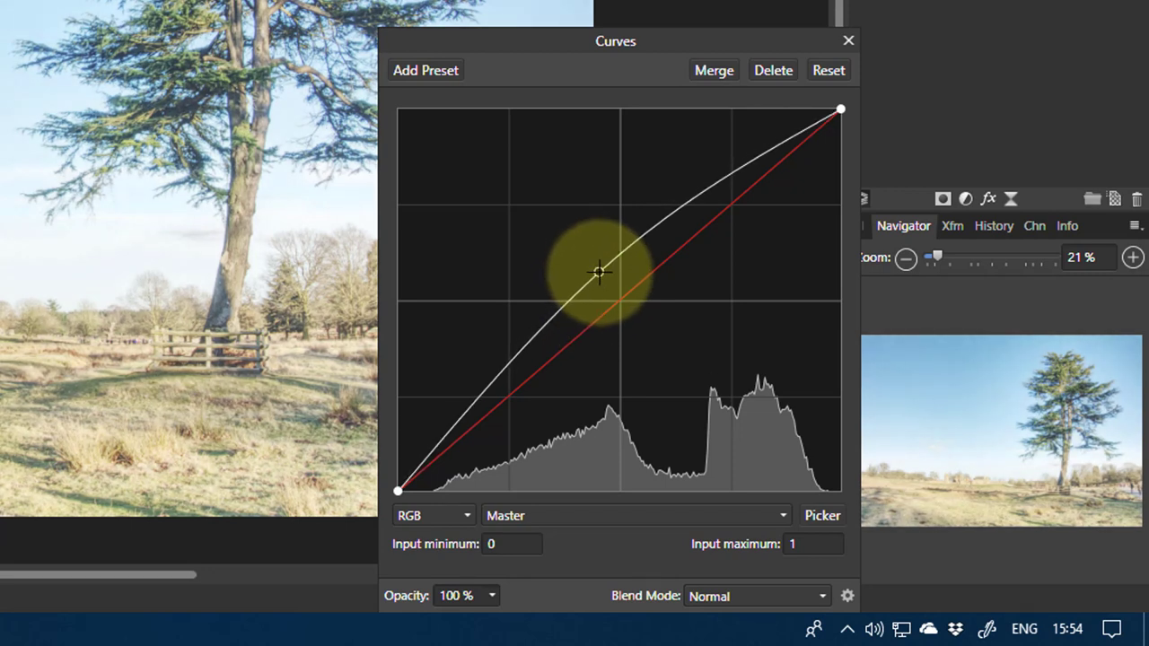
left_click(598, 270)
key("Delete")
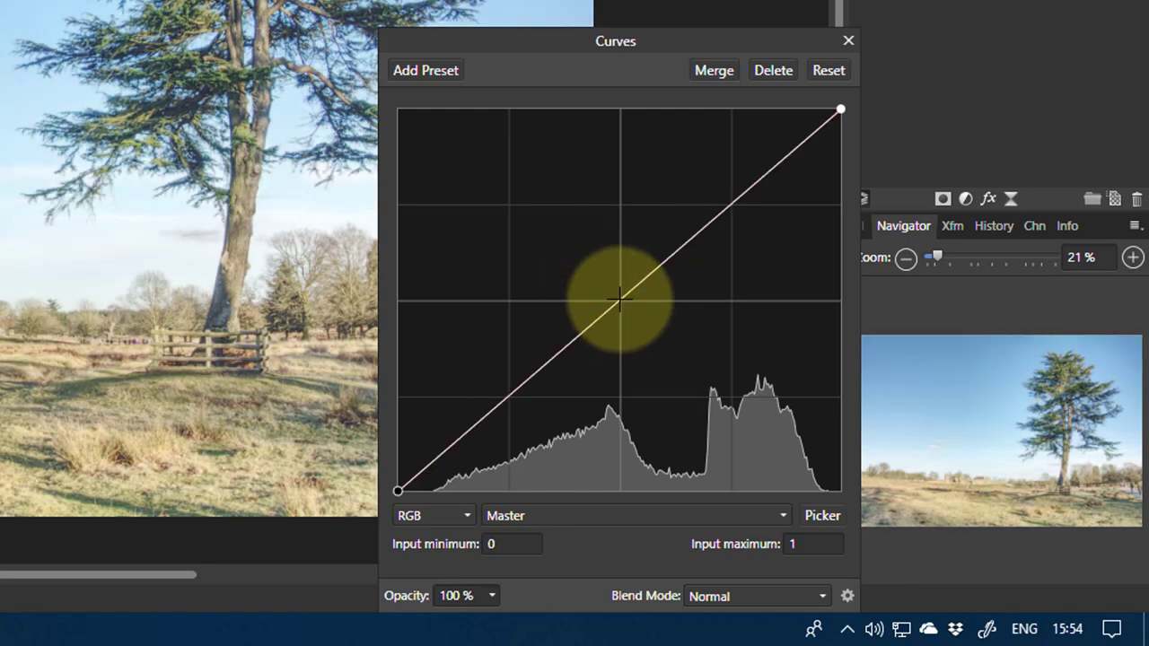
Experiment with bowing the curve and adding extreme-contrast points, deleting the extras
left_click_drag(621, 306, 572, 252)
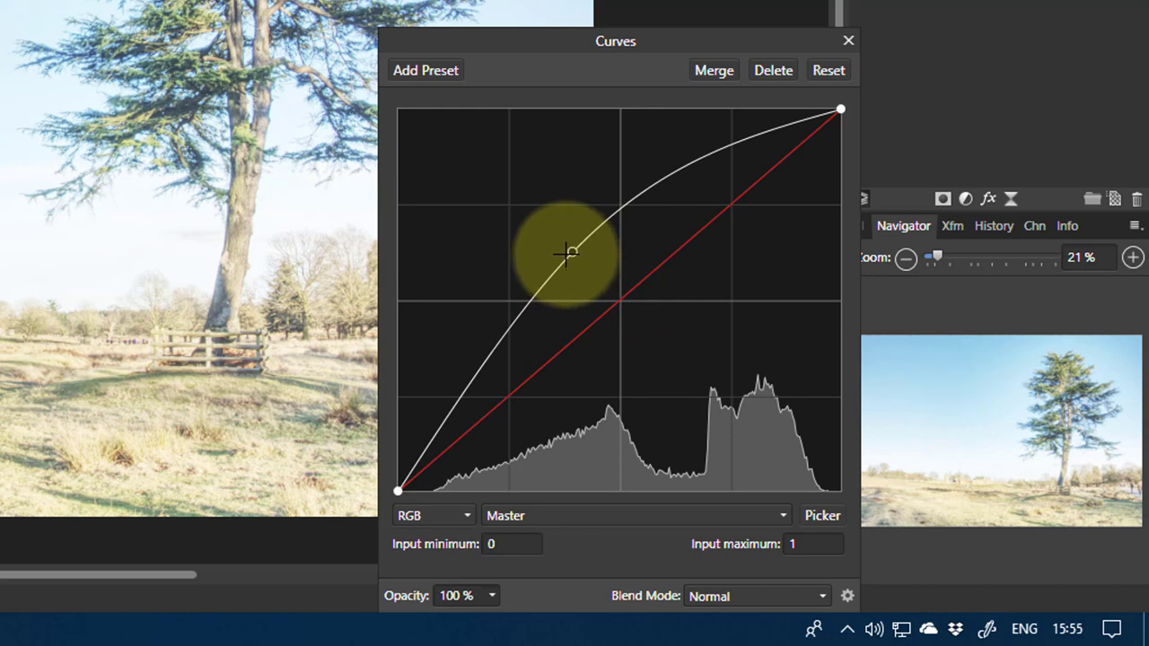
left_click_drag(572, 254, 593, 273)
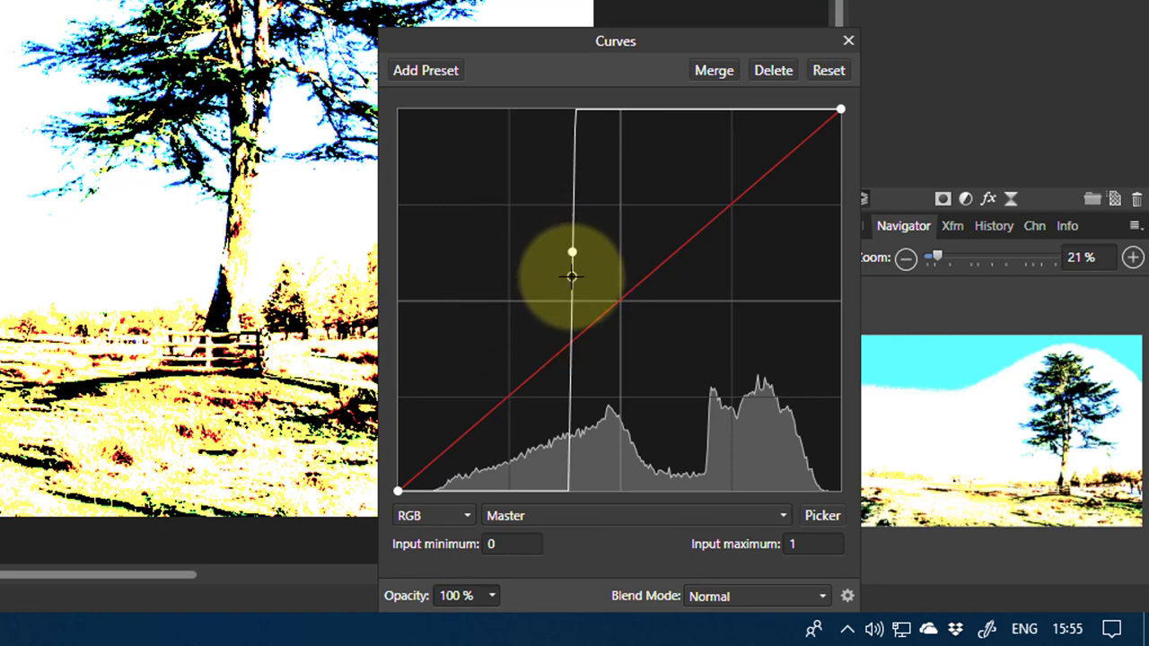
key("Delete")
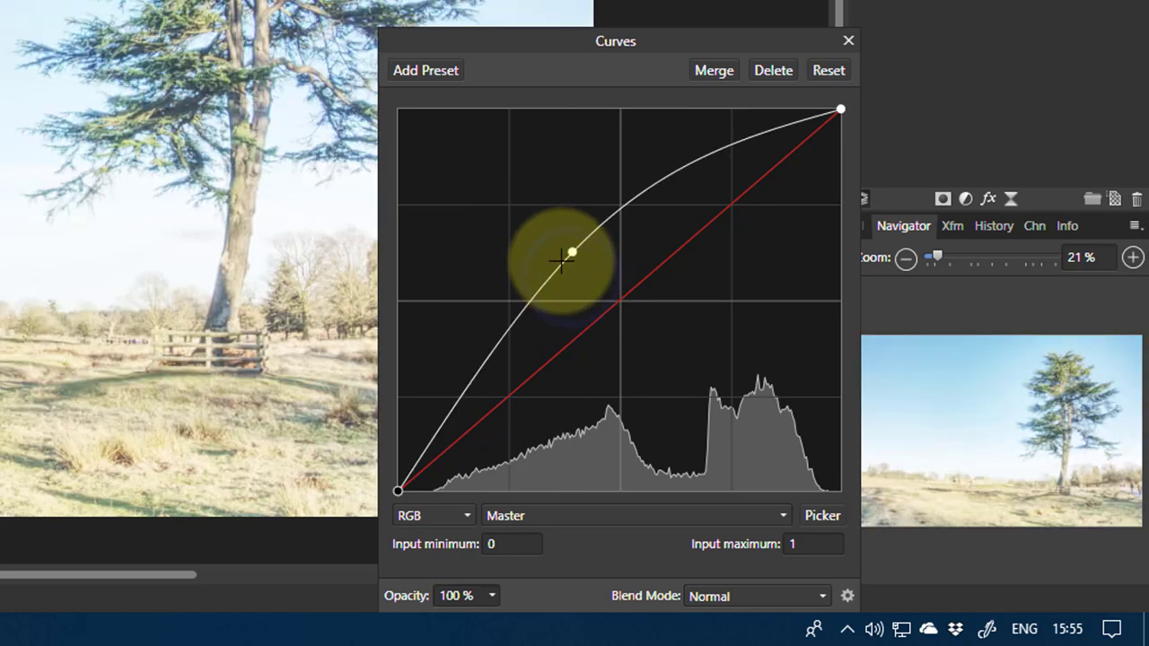
left_click_drag(561, 260, 572, 290)
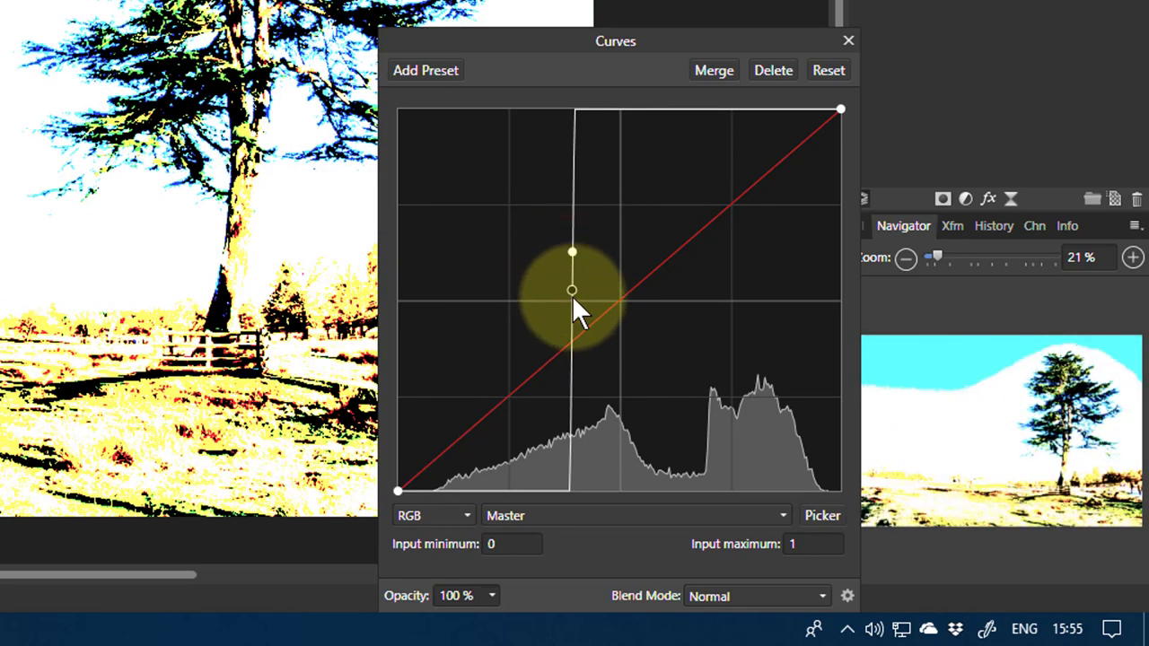
key("Delete")
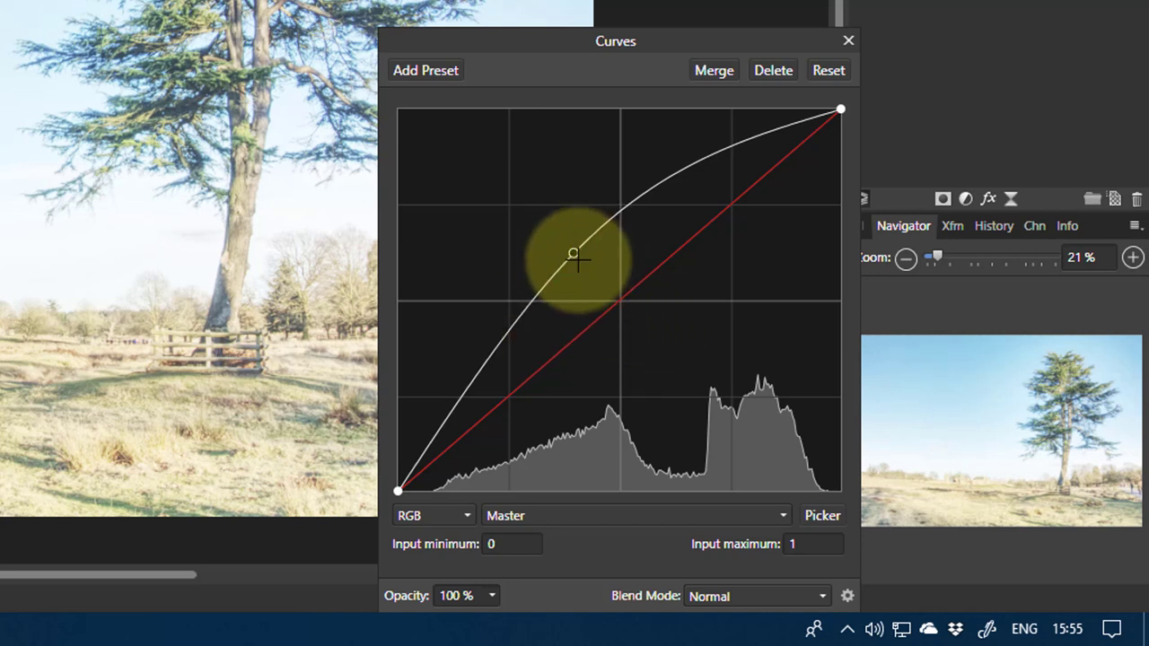
Straighten the curve, then raise the highlights and lower the shadows into an S-curve
key("Delete")
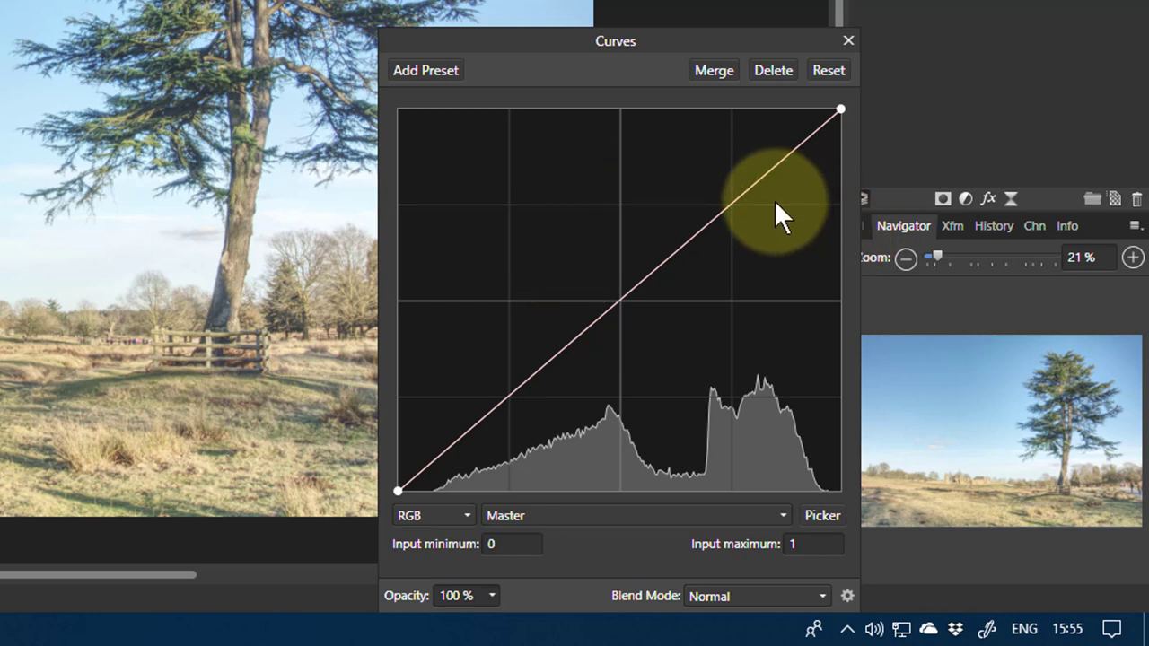
left_click_drag(728, 207, 712, 185)
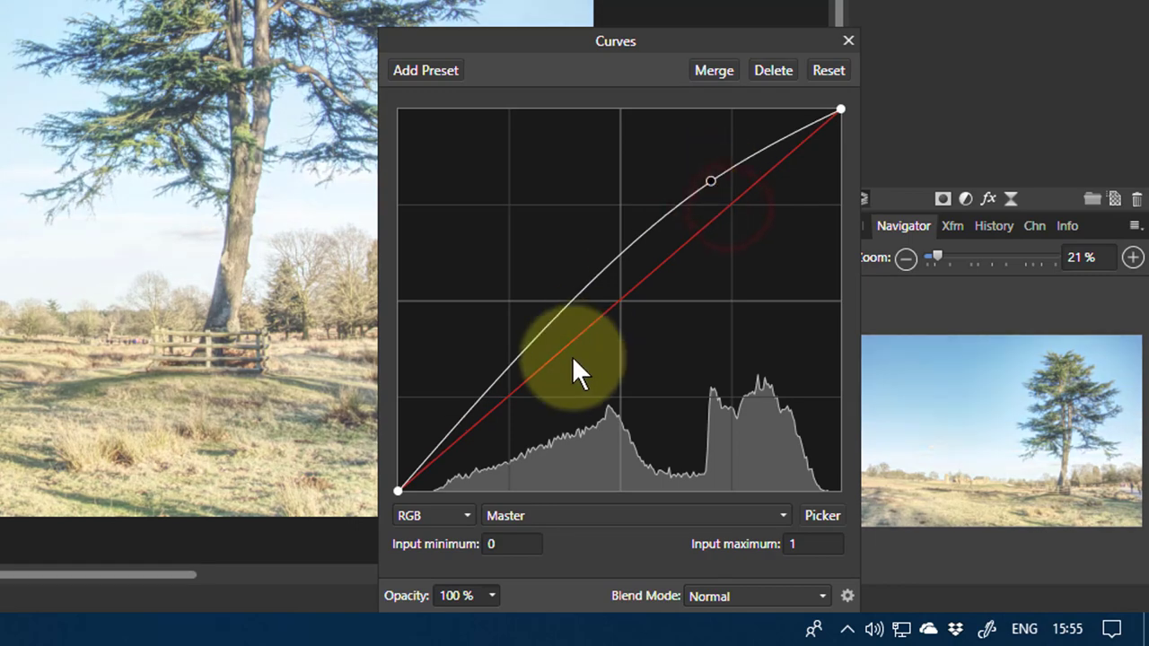
left_click_drag(494, 386, 536, 411)
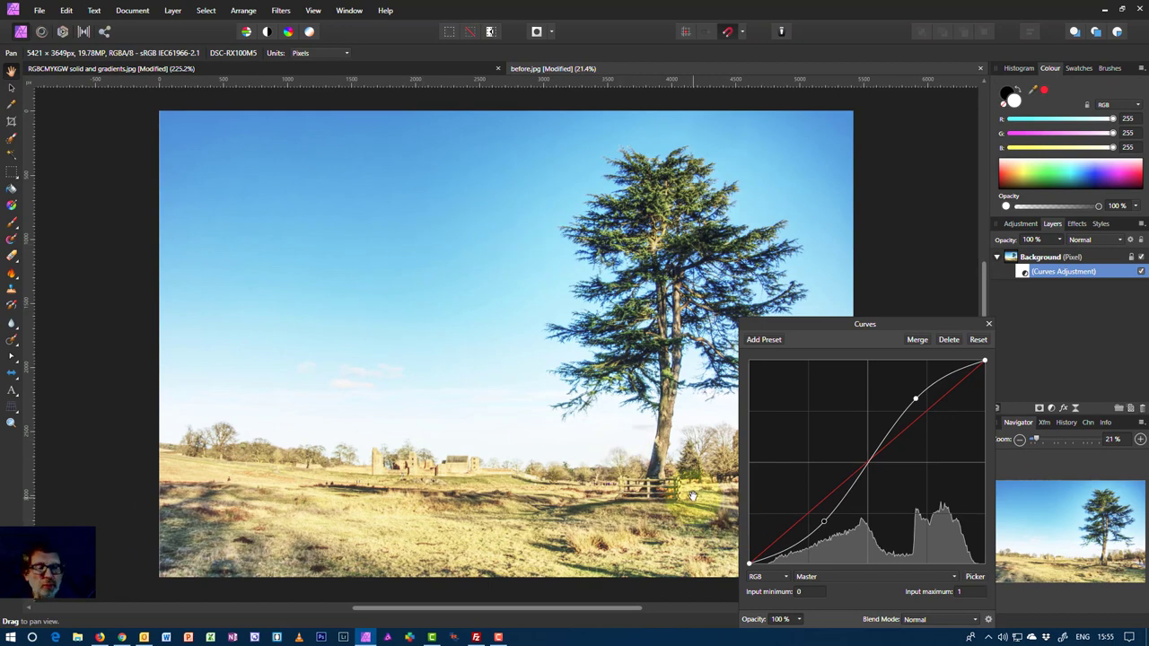
Reset and redraw the S-curve, then toggle the Curves layer off and on to compare
left_click(979, 341)
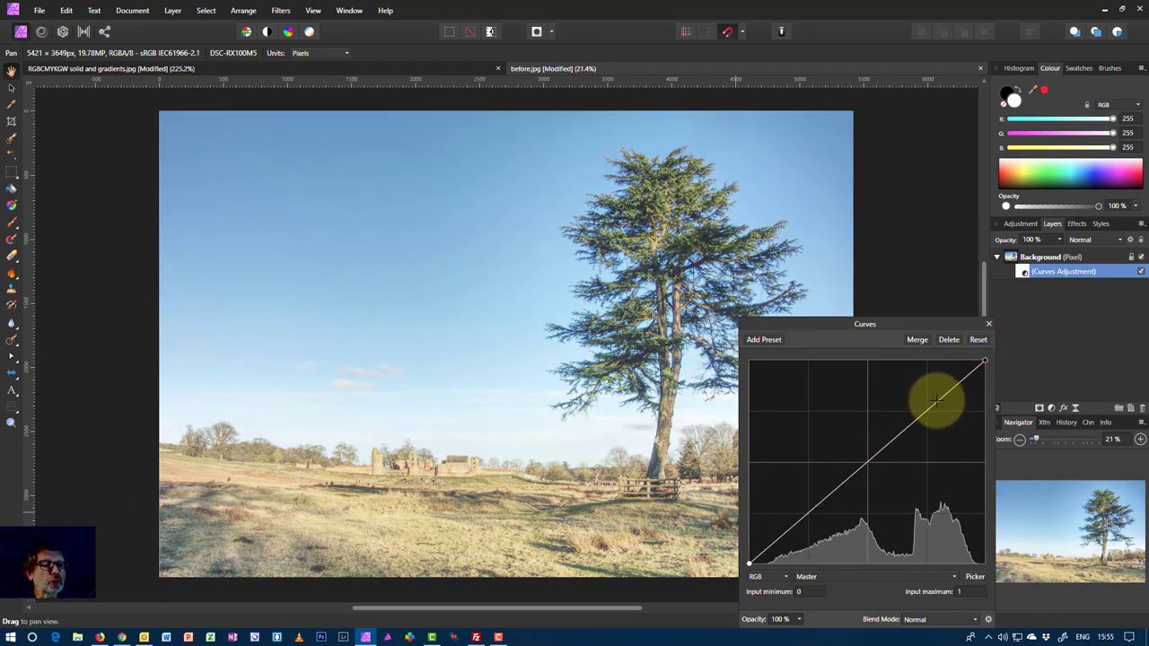
left_click_drag(938, 403, 1047, 328)
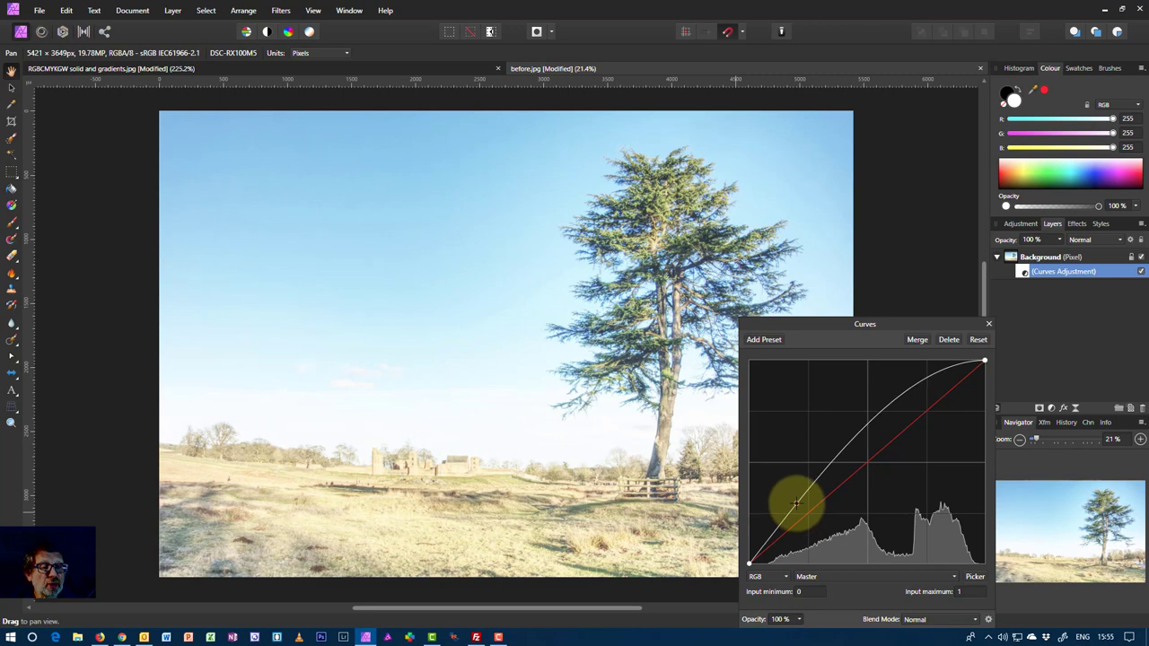
left_click_drag(796, 503, 745, 607)
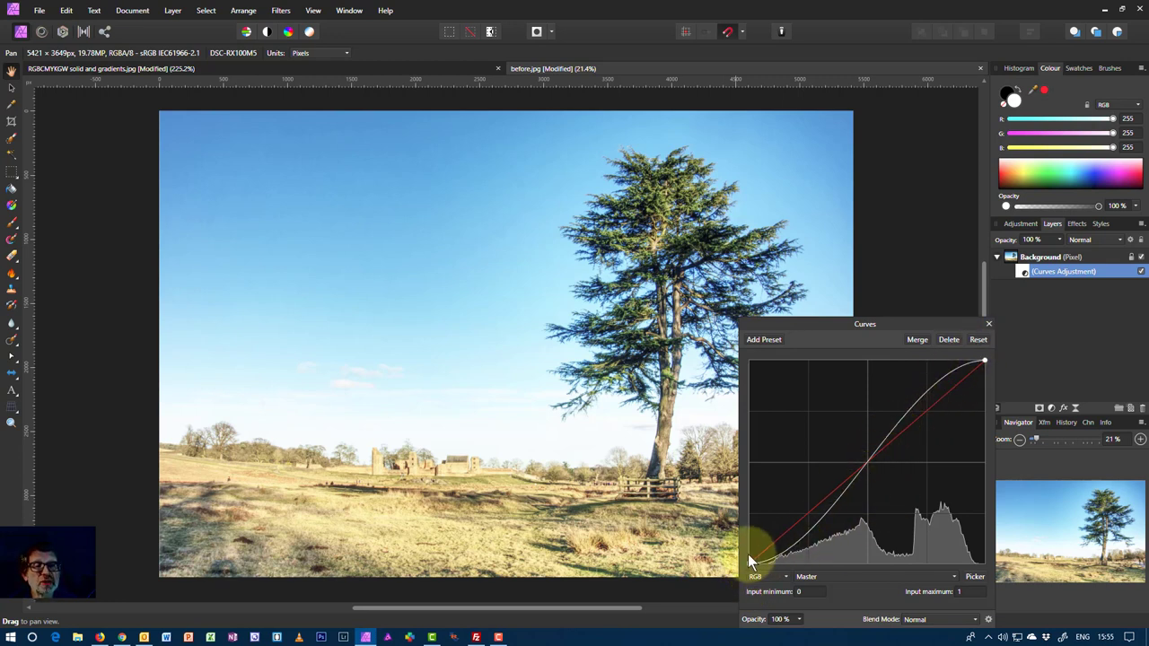
left_click(1141, 272)
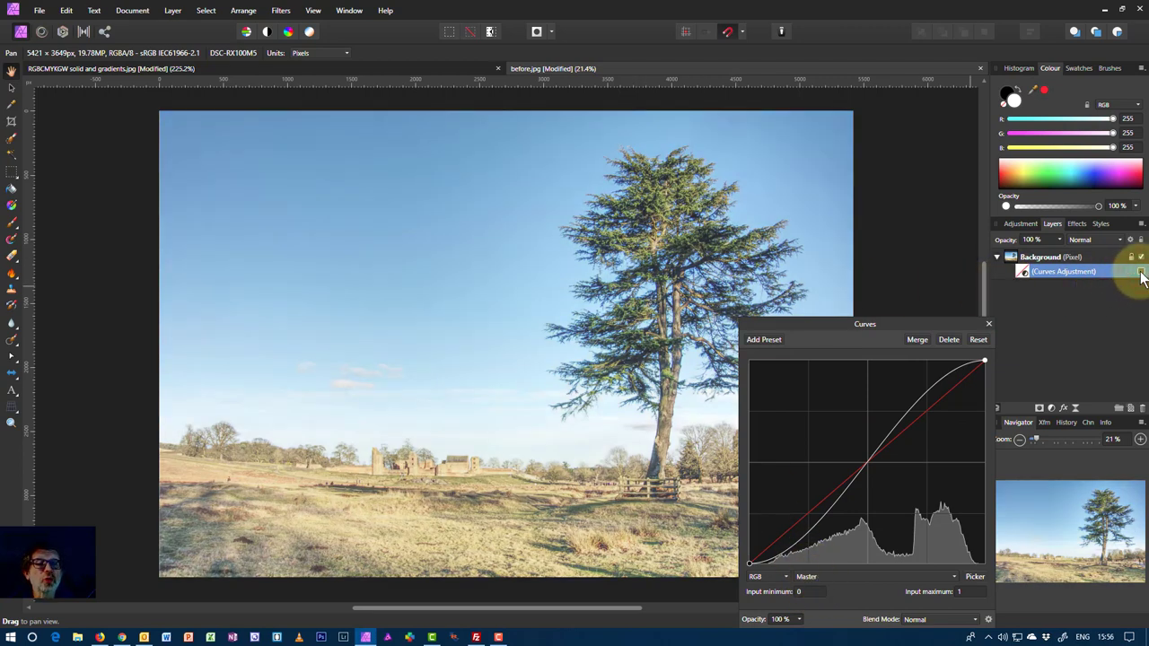
left_click(1141, 272)
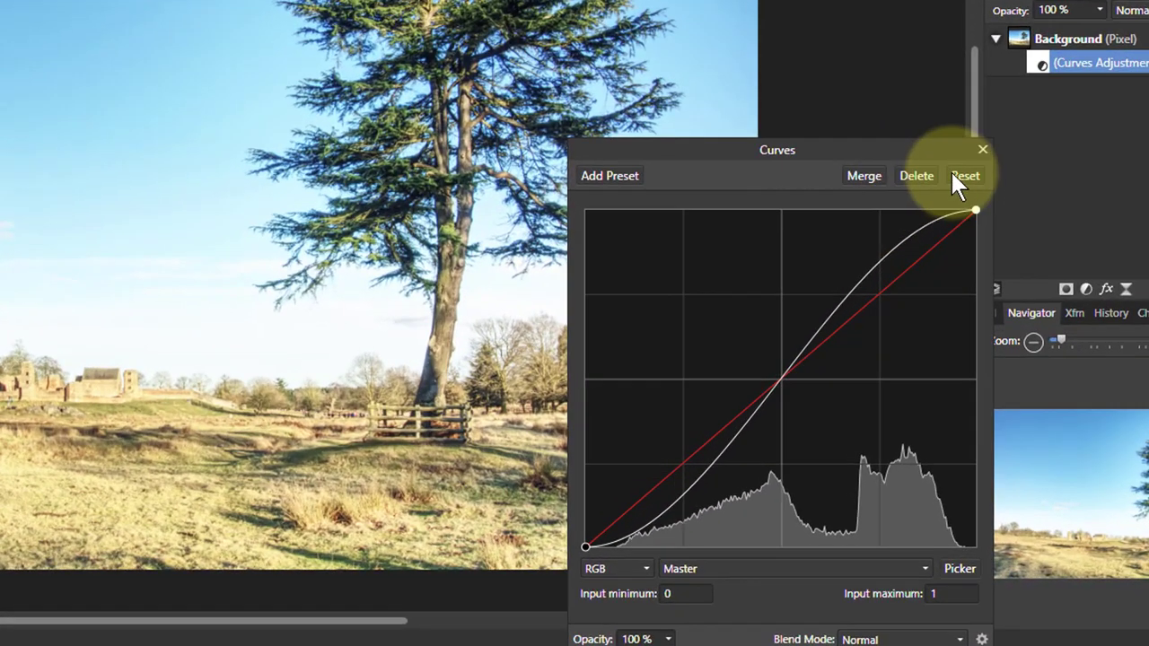
Reset the curve and set its input range to minimum 0.5 and maximum 0.8
left_click(978, 340)
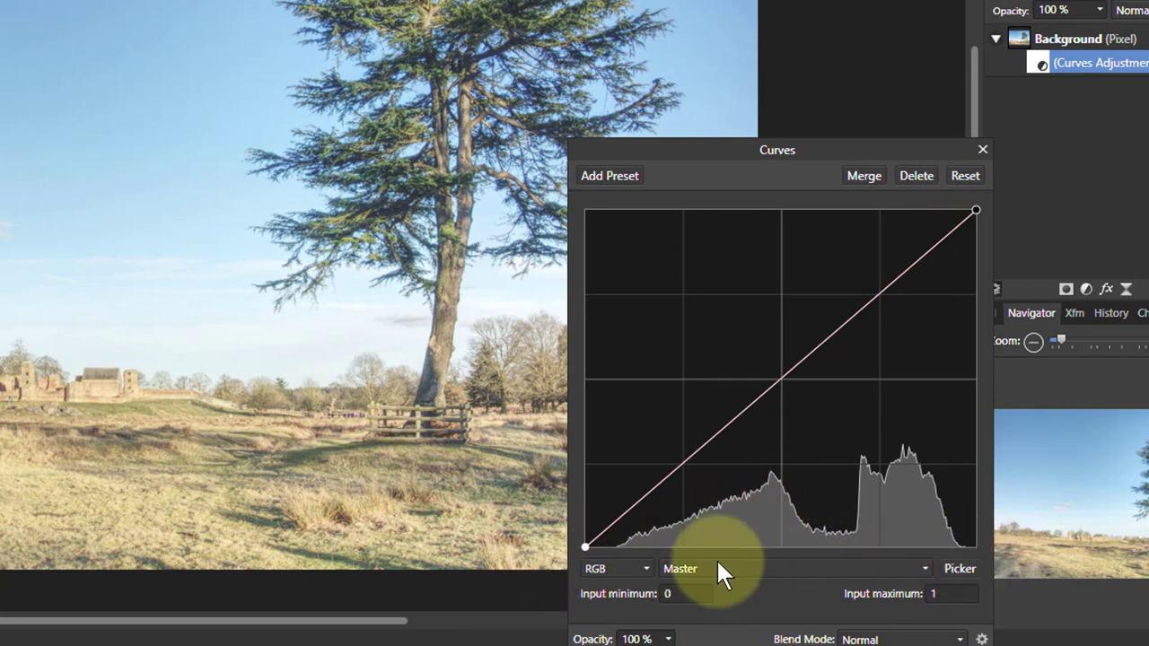
left_click(686, 592)
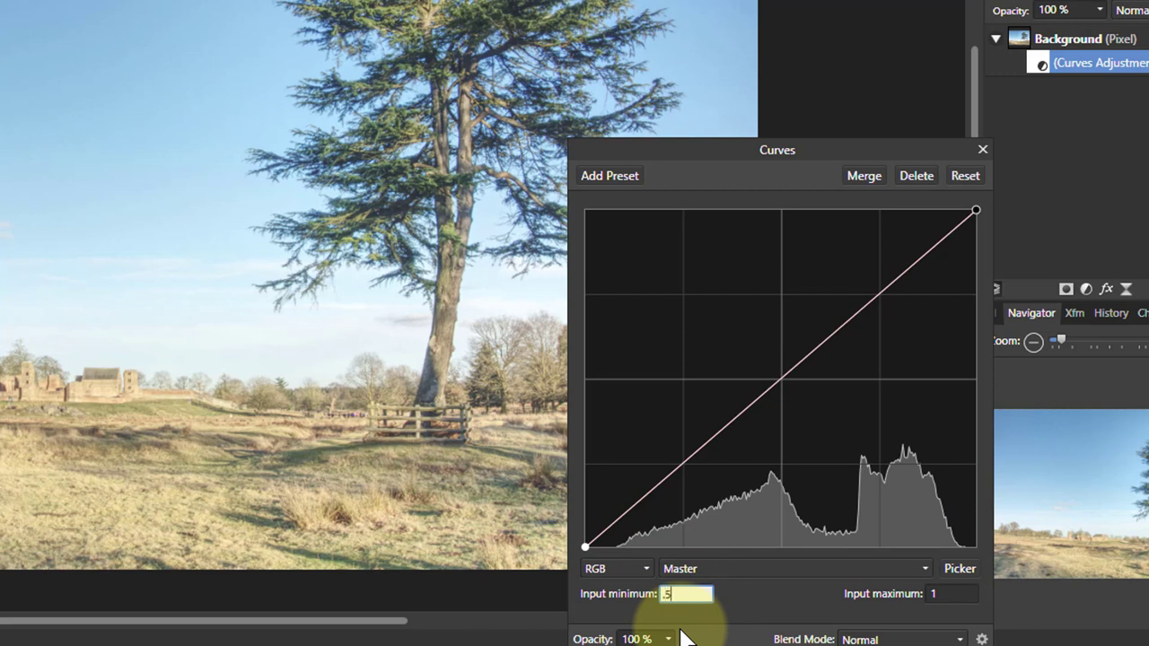
left_click(939, 589)
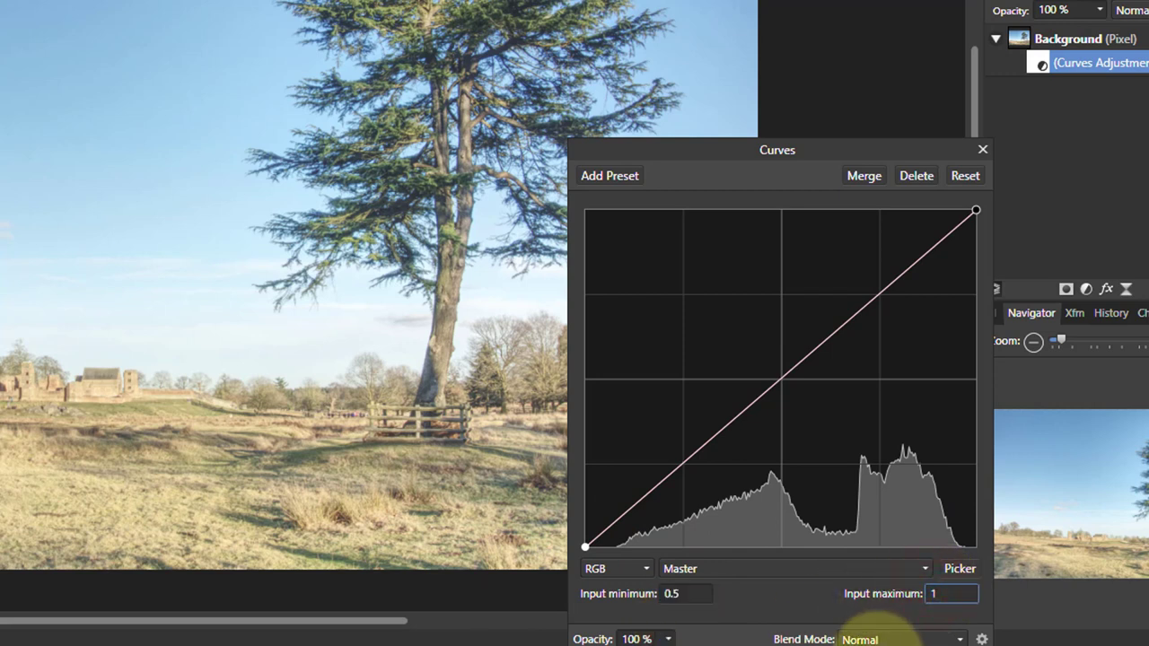
left_click(930, 598)
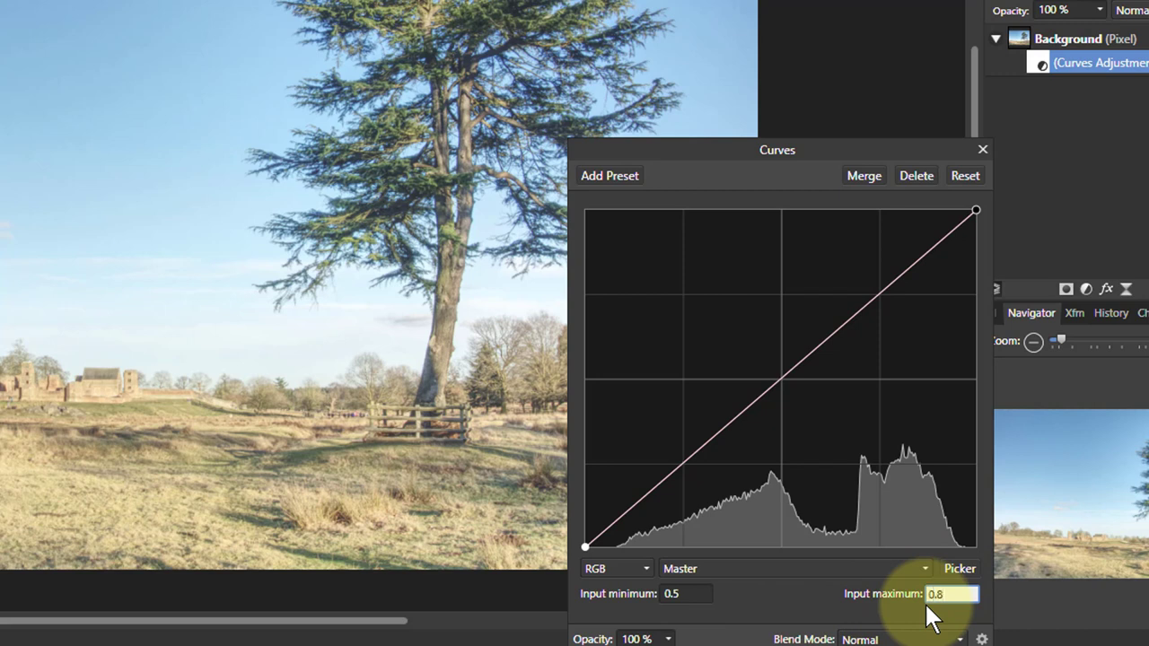
key("Return")
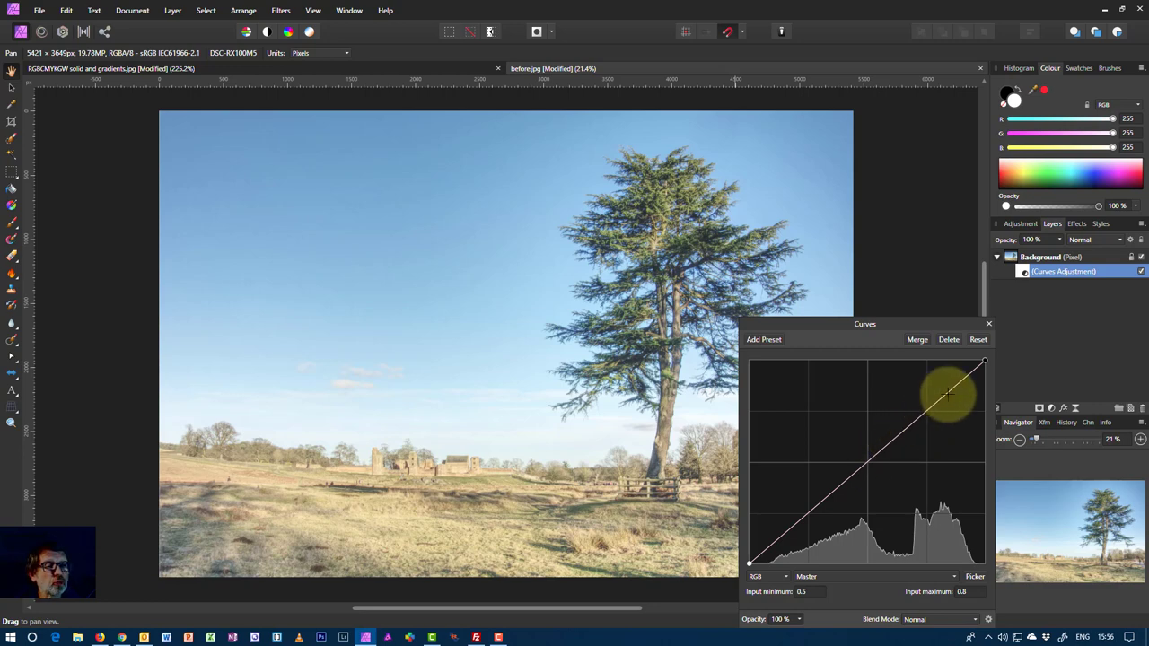
Darken the photo with a mid-curve point, then reset the curve to straight
left_click(865, 465)
left_click_drag(865, 465, 889, 494)
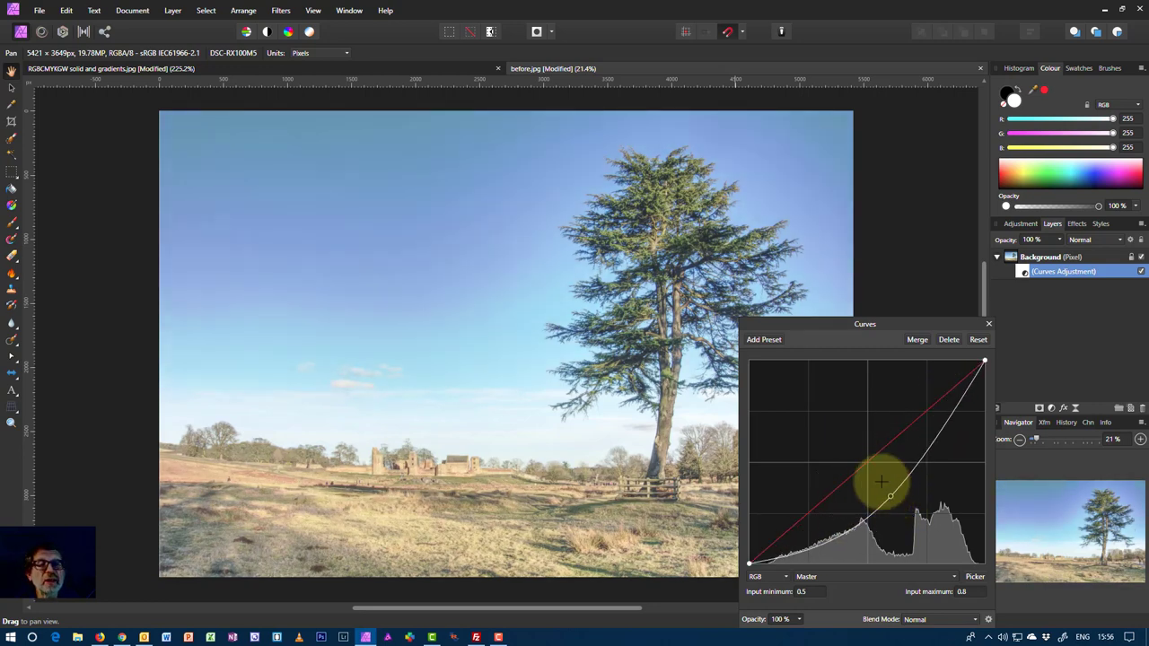
left_click_drag(846, 324, 914, 271)
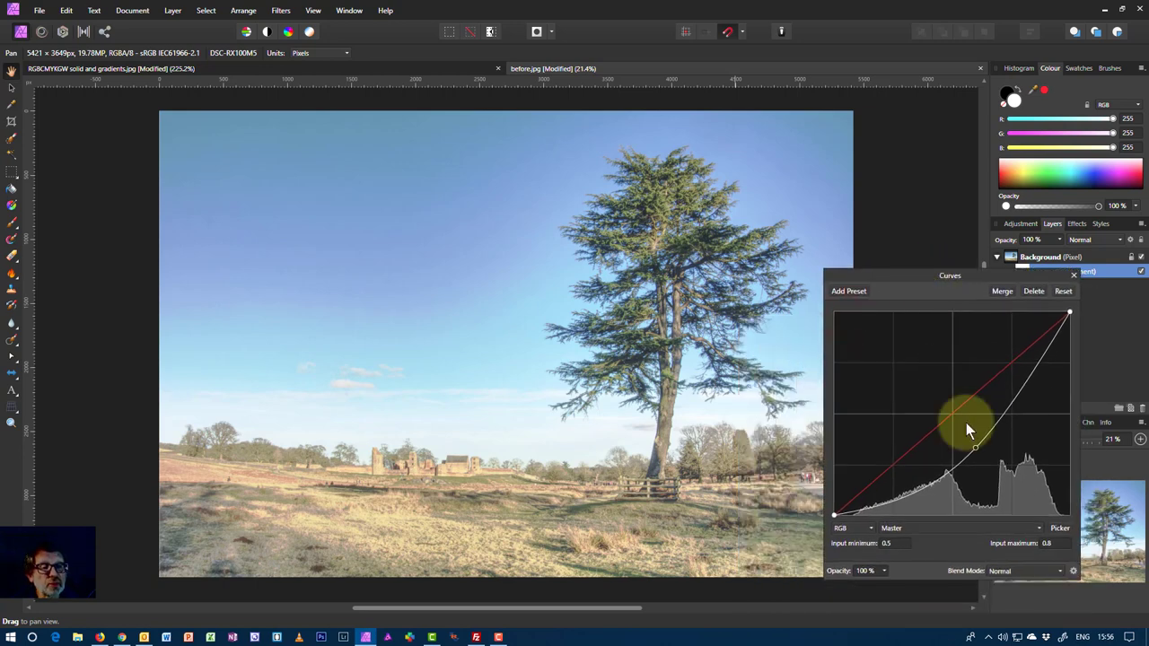
mouse_move(966, 440)
left_mouse_down()
mouse_move(973, 447)
mouse_move(933, 398)
mouse_move(966, 442)
mouse_move(933, 409)
mouse_move(952, 433)
left_mouse_up()
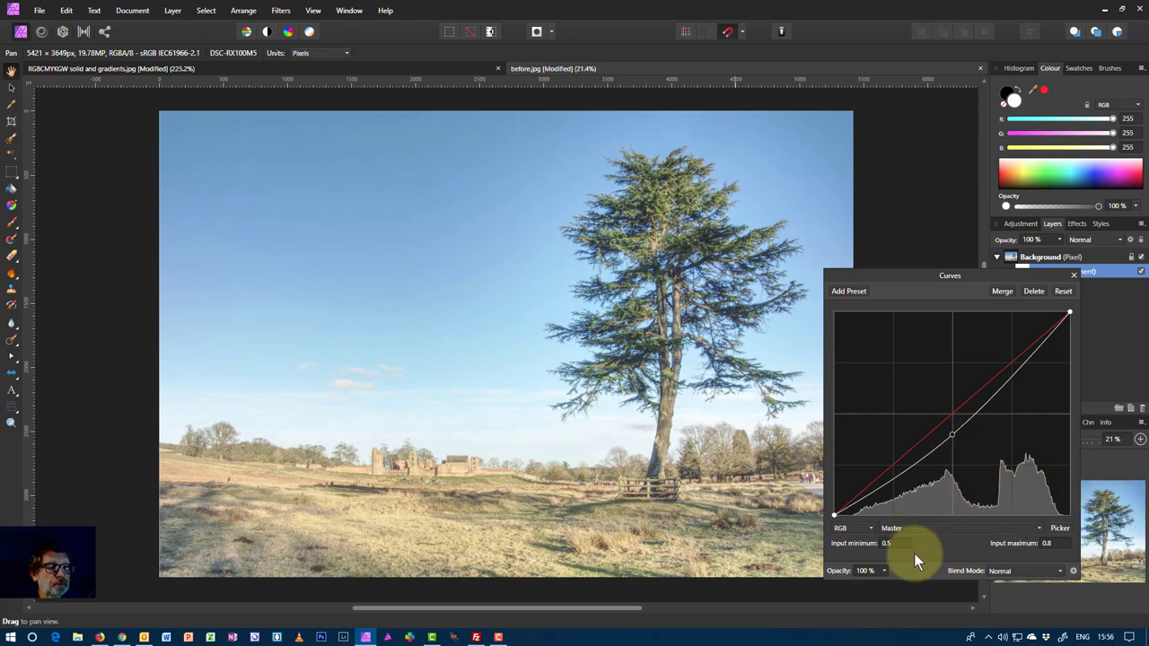
left_click(1064, 291)
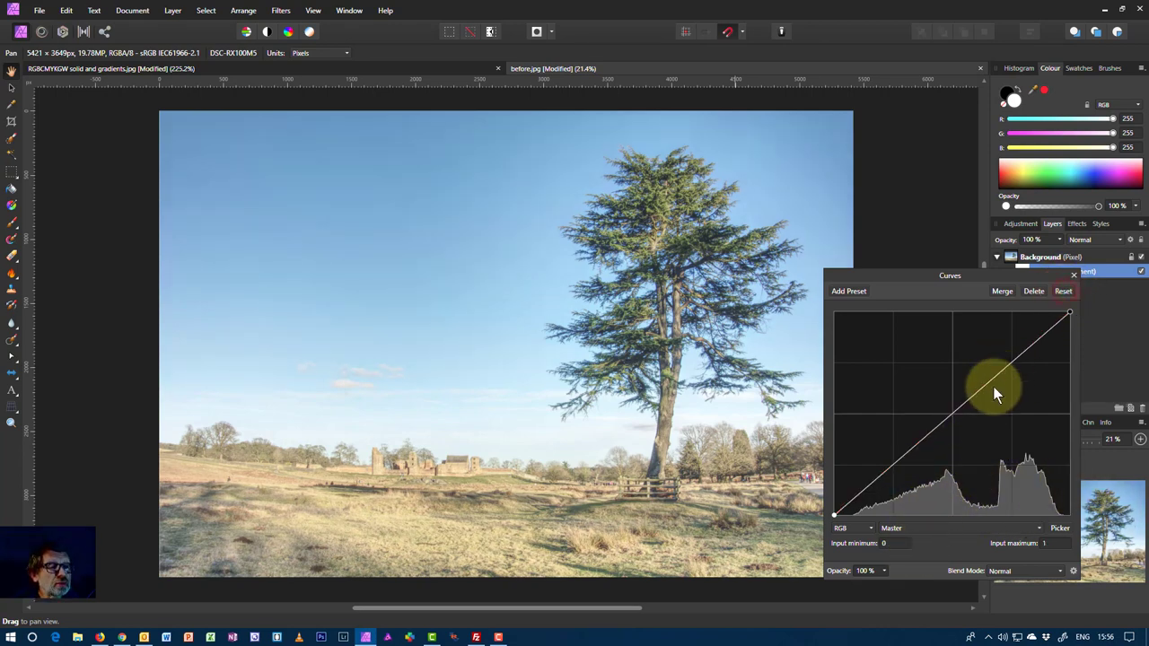
Bend the curve for brightness and contrast, pull the highlights down, then reset again
left_click_drag(954, 410, 937, 429)
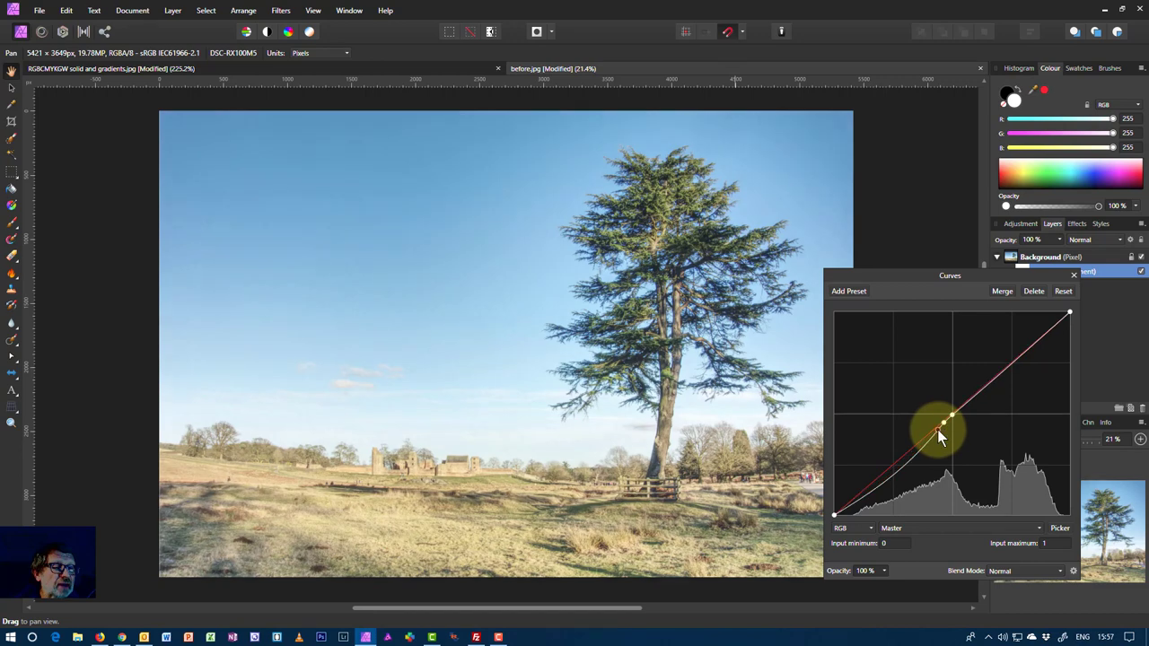
left_click(1033, 344)
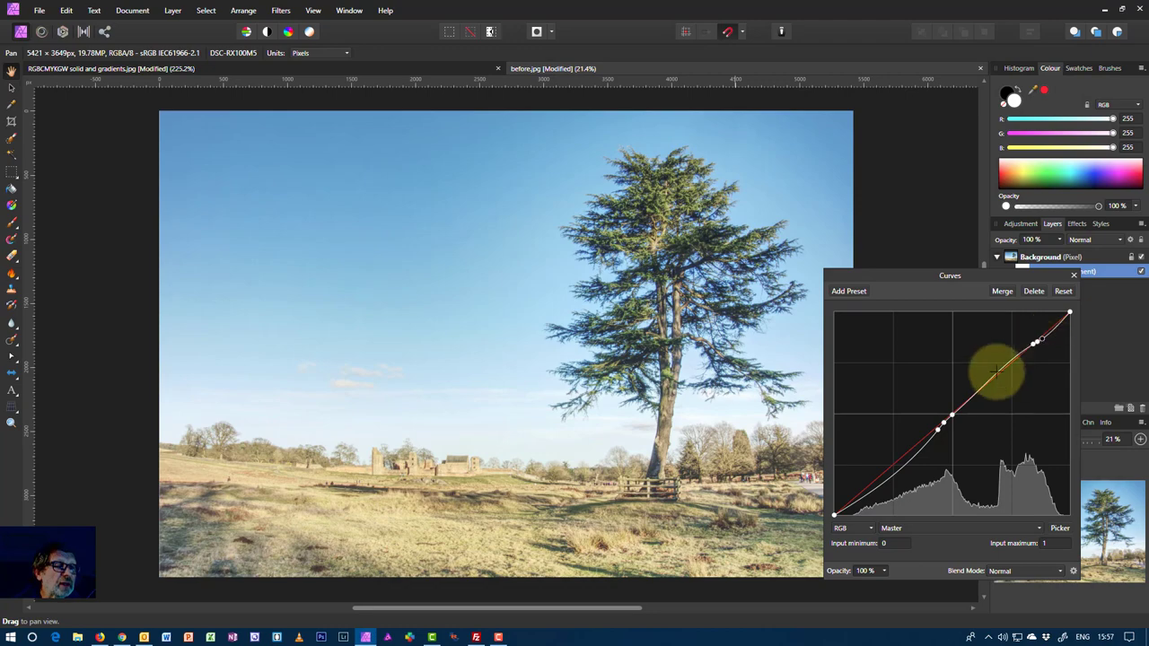
left_click_drag(996, 371, 982, 419)
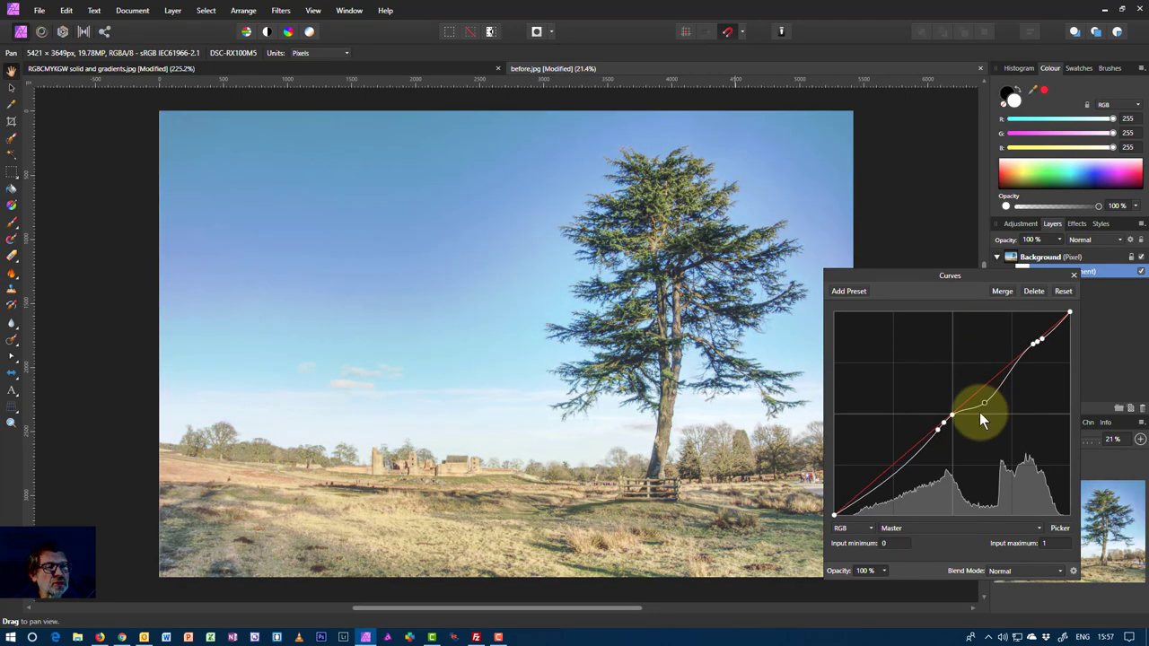
left_click(1059, 291)
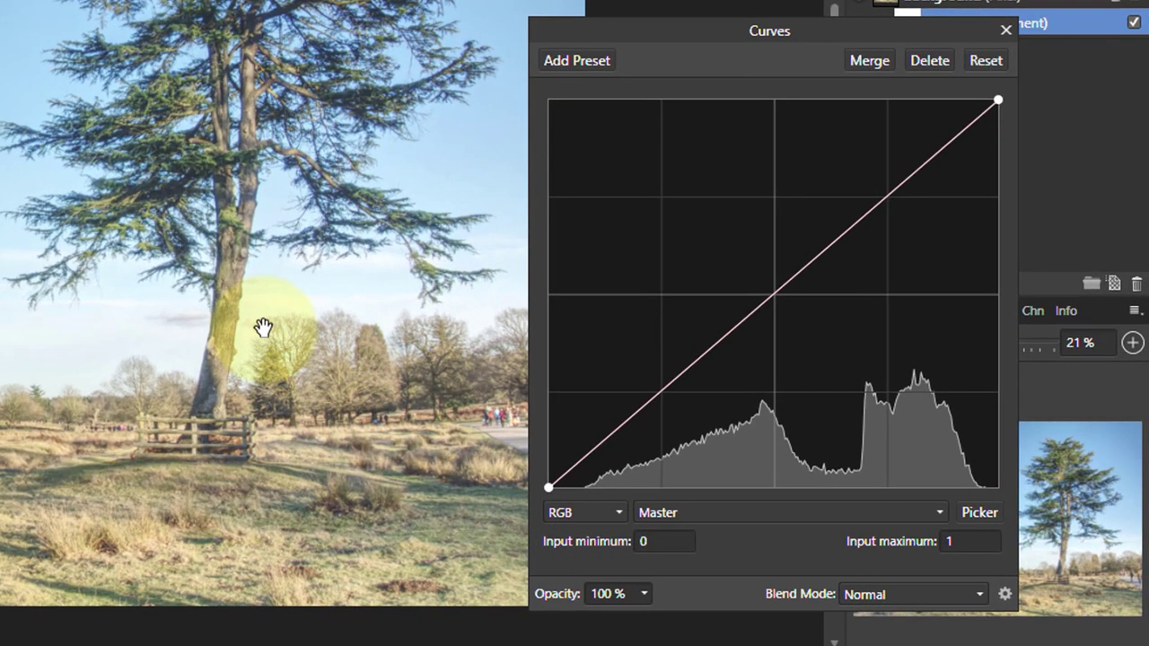
Sample a curve point from the tree and set input minimum 0.25, maximum 0.5
left_click(979, 514)
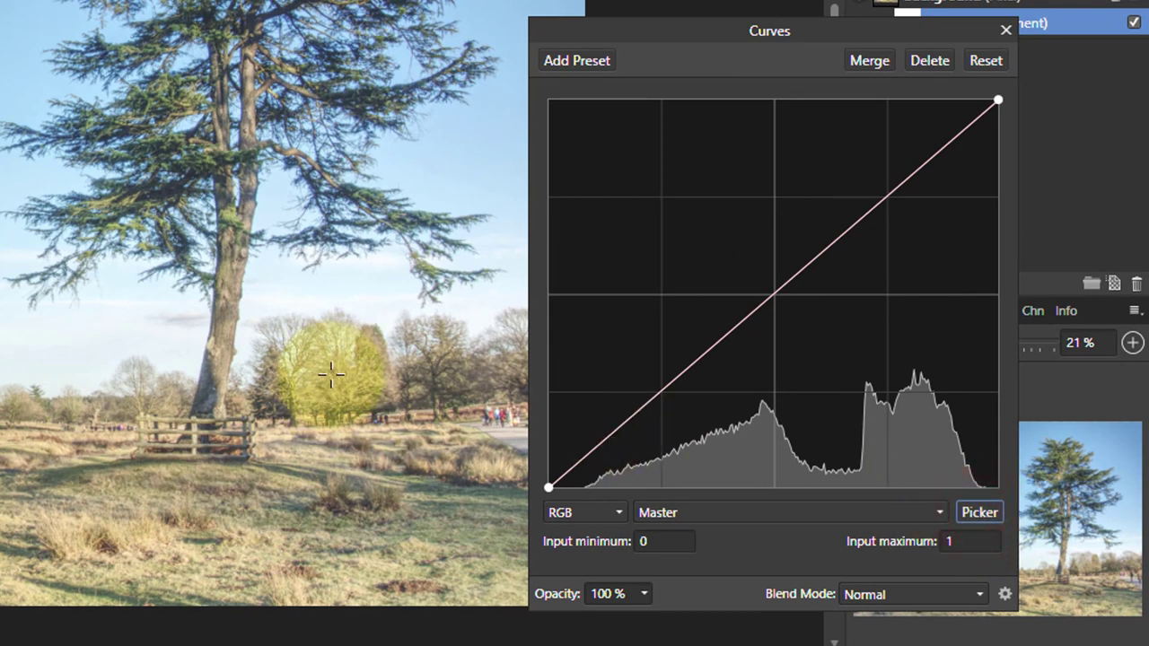
mouse_move(334, 376)
left_mouse_down()
mouse_move(330, 366)
mouse_move(314, 377)
mouse_move(332, 373)
left_mouse_up()
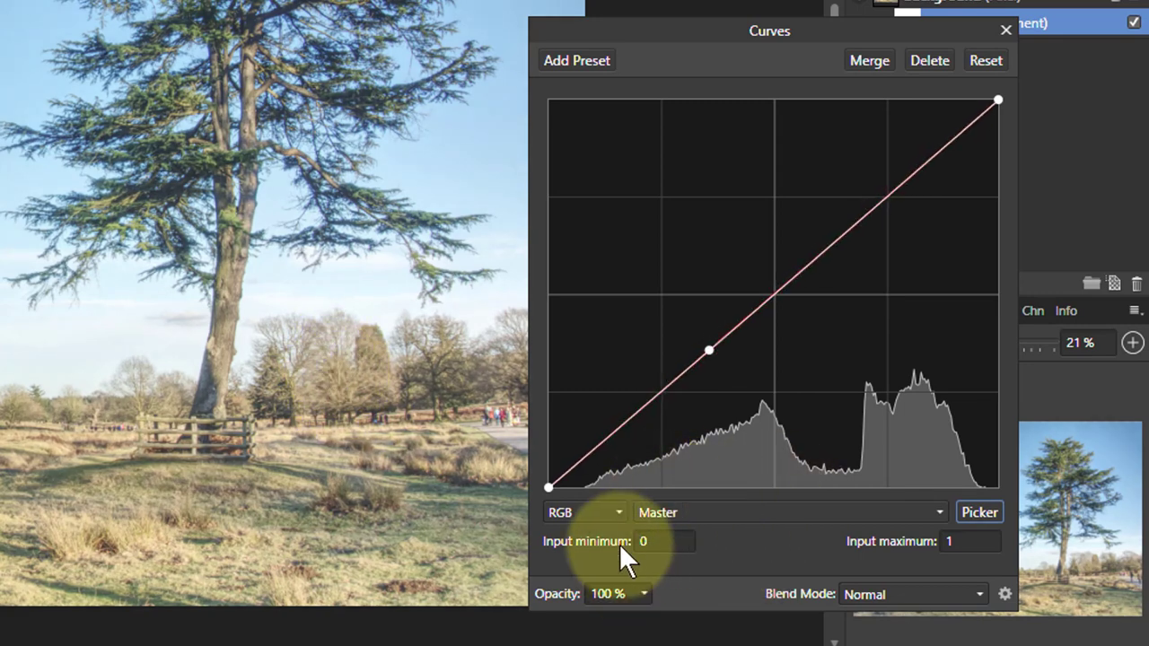
left_click(680, 542)
type(".25")
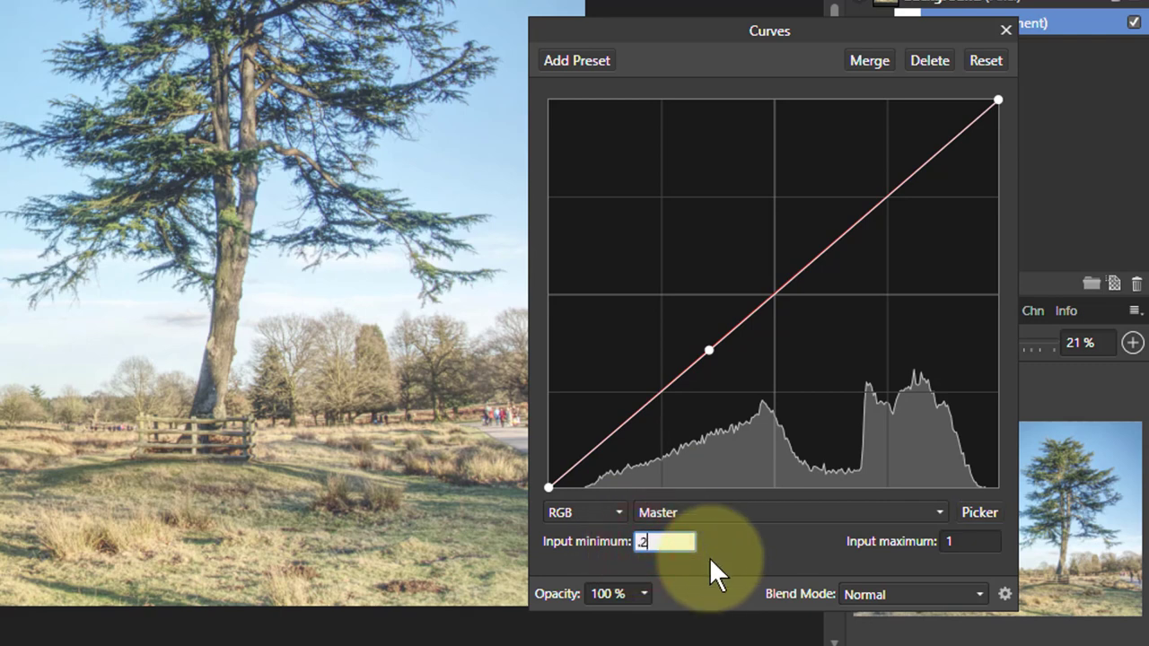
left_click(947, 545)
key("BackSpace")
type("0.5")
key("Return")
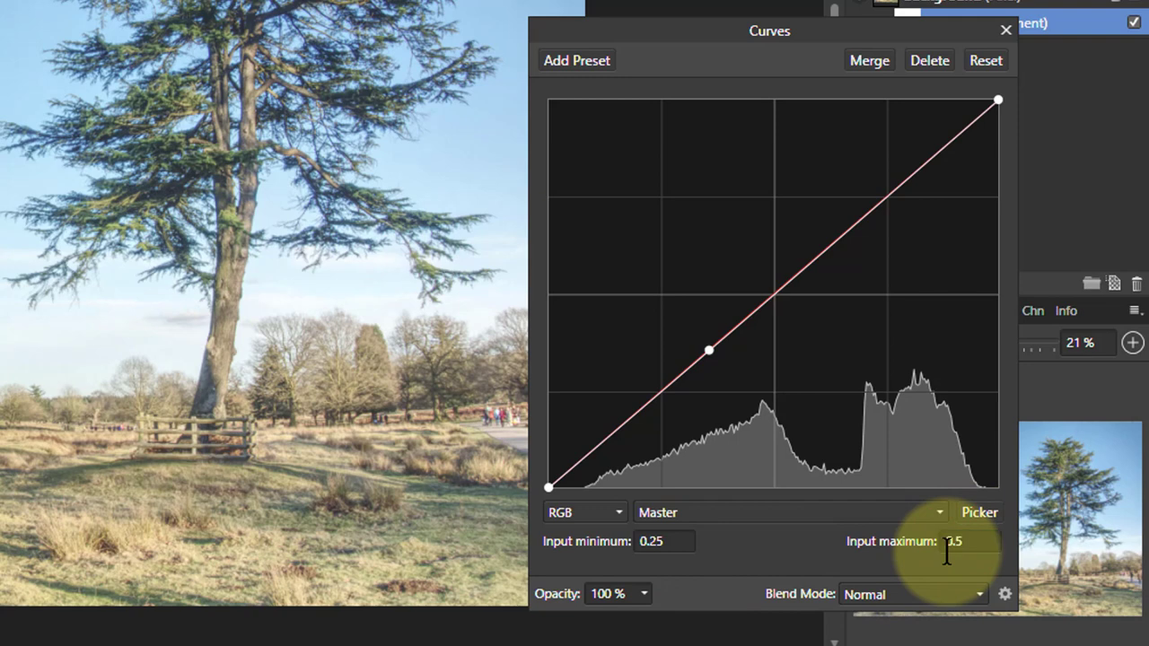
Reshape the curve, reset it to defaults, and switch the Curves colour space to Gray
left_click_drag(709, 350, 634, 359)
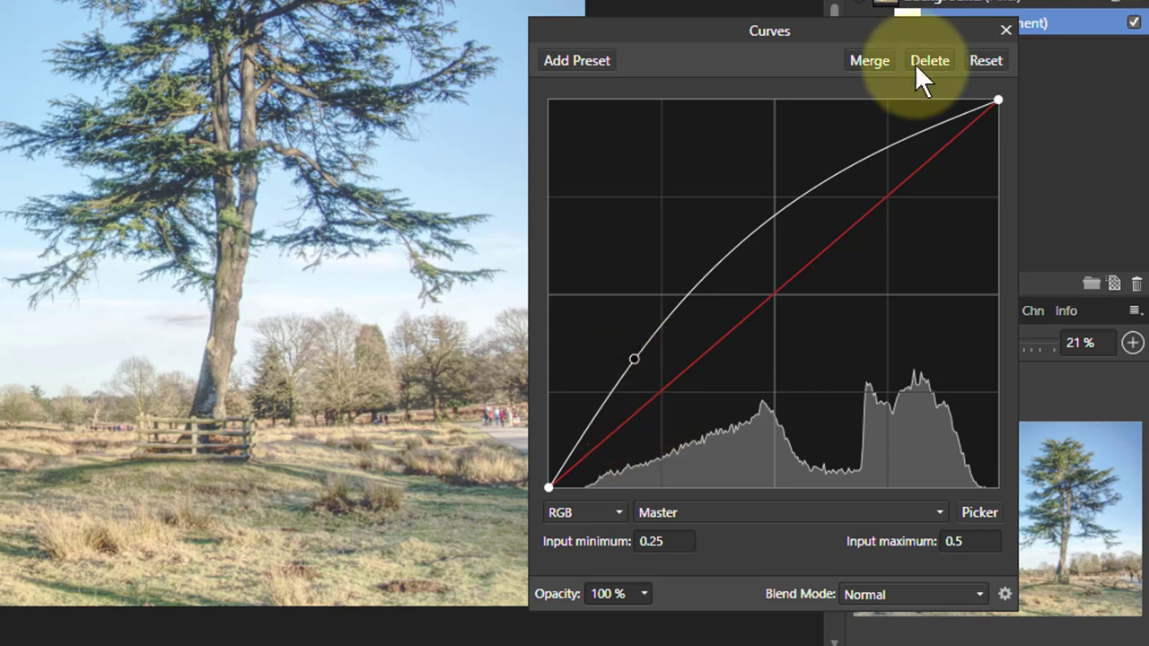
left_click(985, 60)
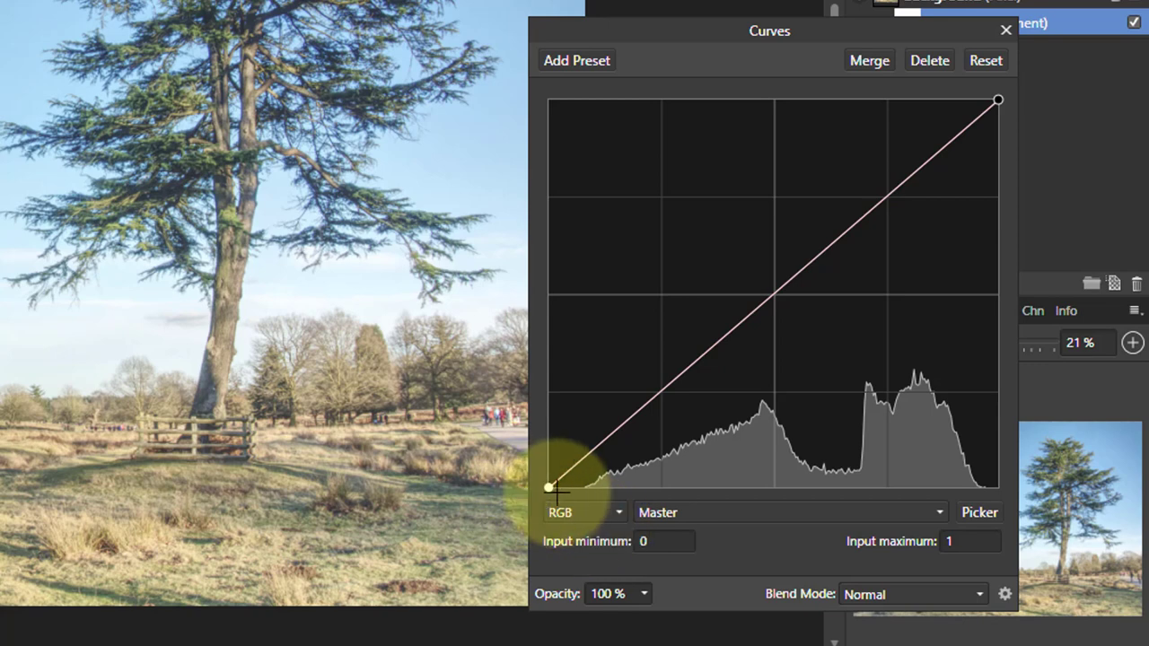
left_click(575, 513)
left_click(559, 538)
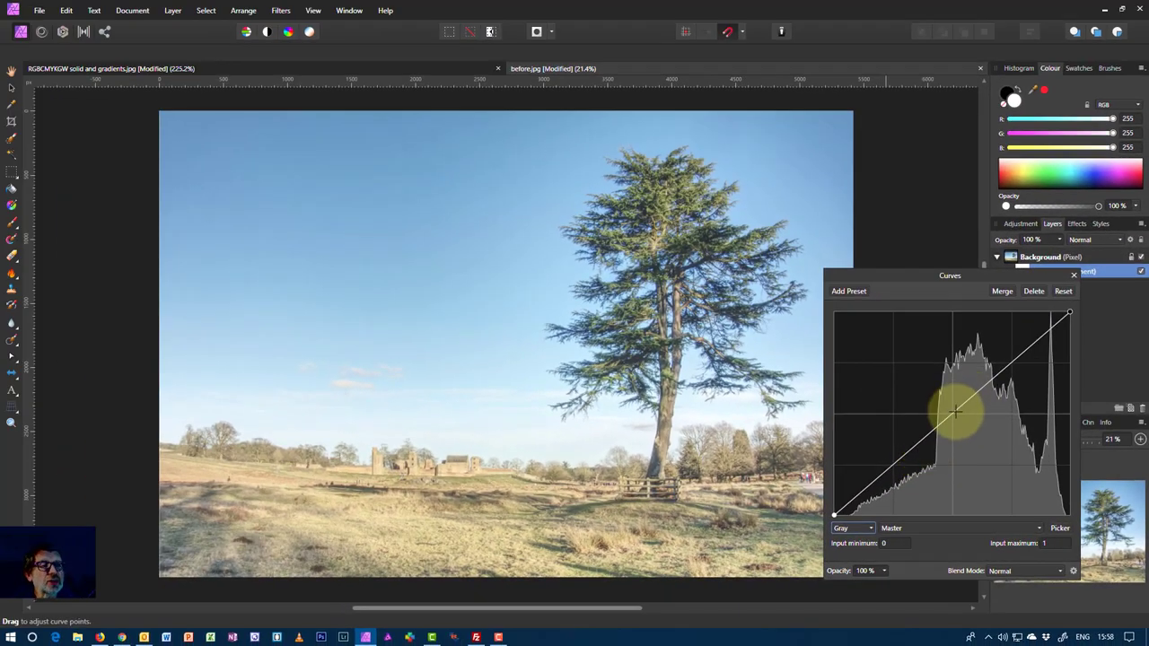
Raise a Gray curve point toward the highlights and pull the shadows down into an S
left_click(953, 412)
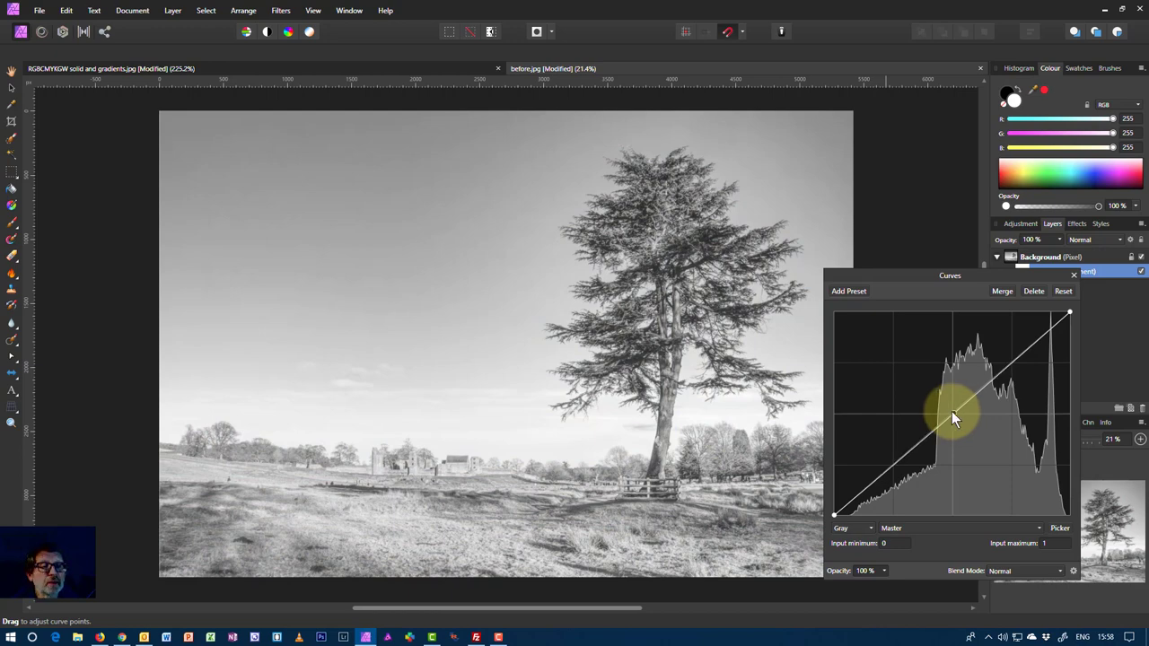
left_click_drag(951, 411, 1090, 295)
left_click_drag(864, 477, 769, 544)
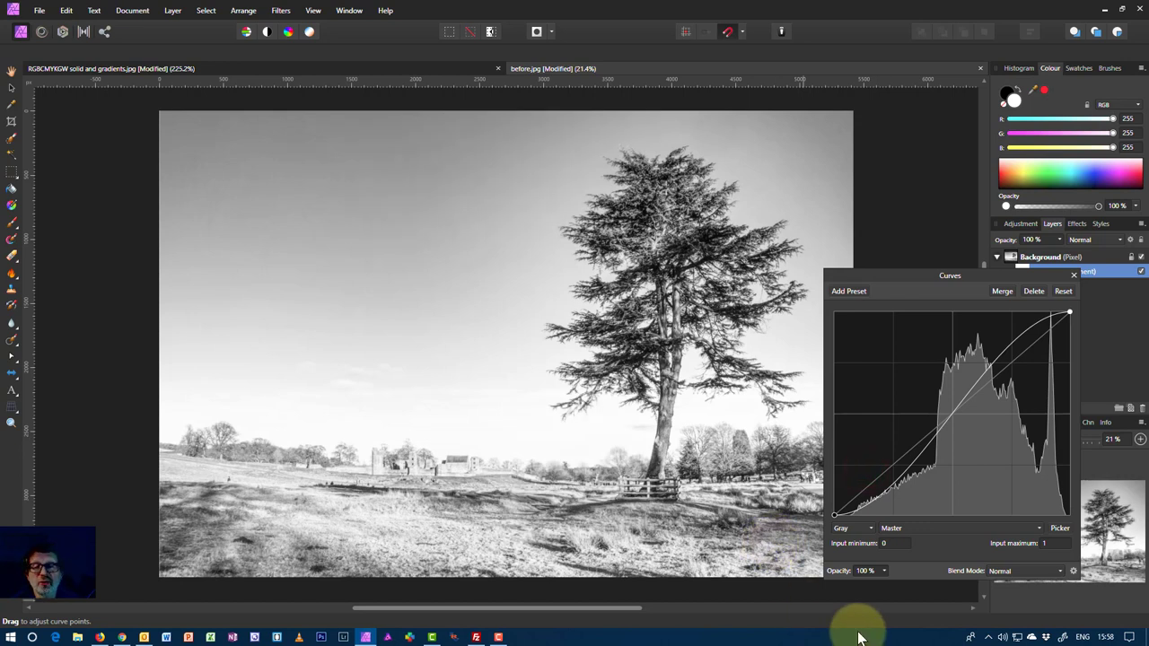